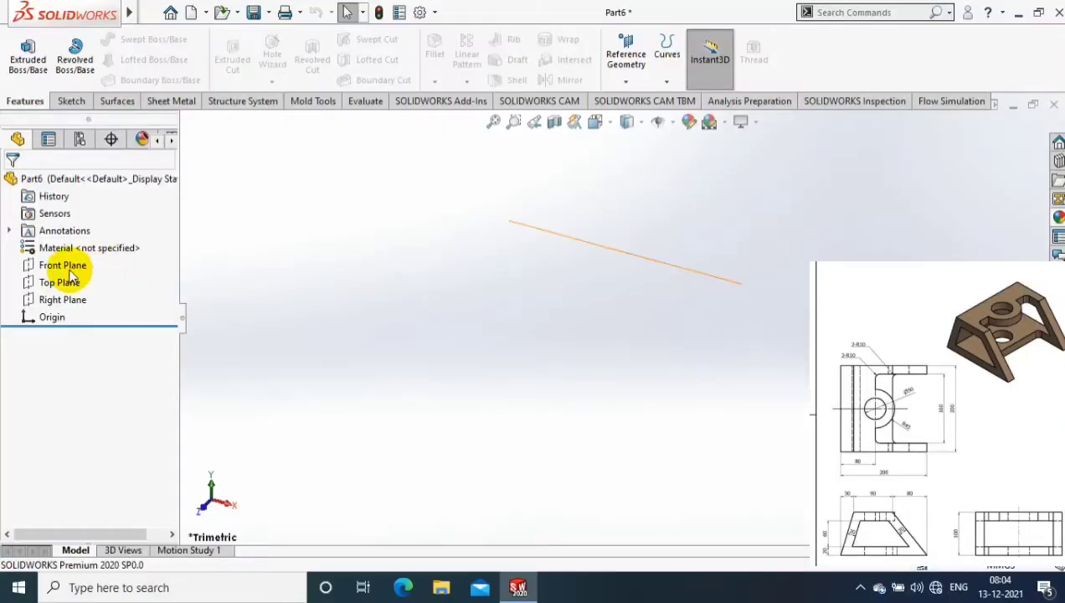
- Start a new sketch on the Front Plane
click(62, 269)
click(72, 100)
click(22, 54)
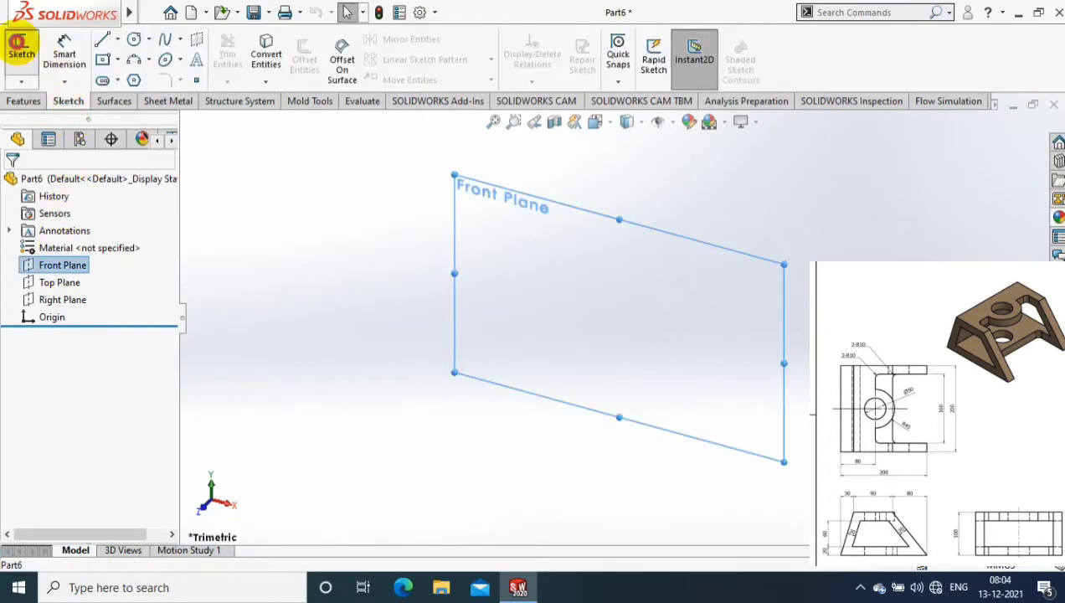
- Draw a closed trapezoid with lines, starting and ending at the origin
click(117, 39)
click(138, 62)
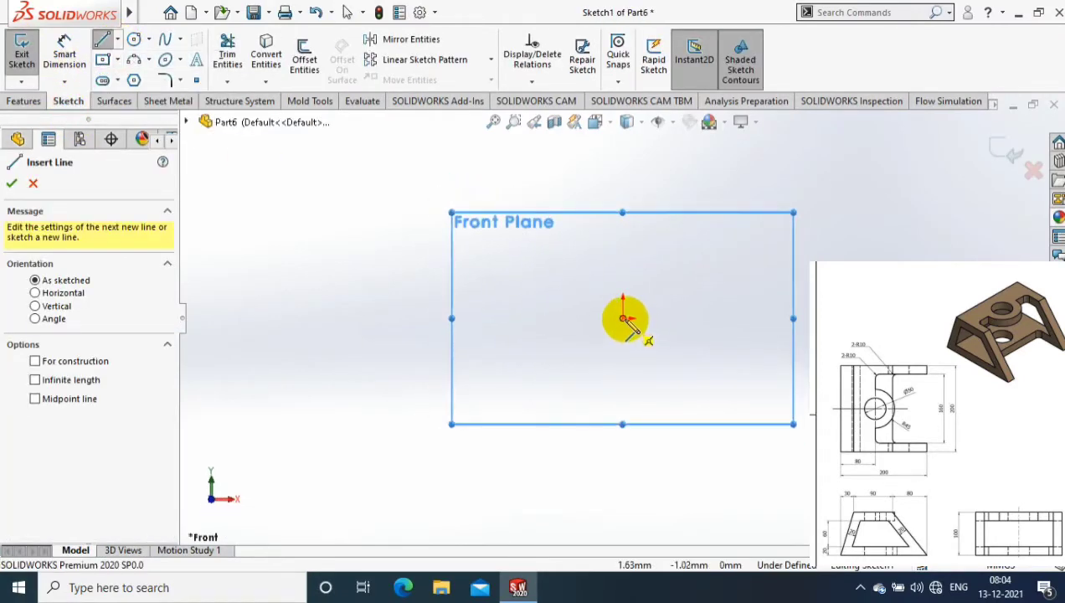
click(622, 317)
click(805, 317)
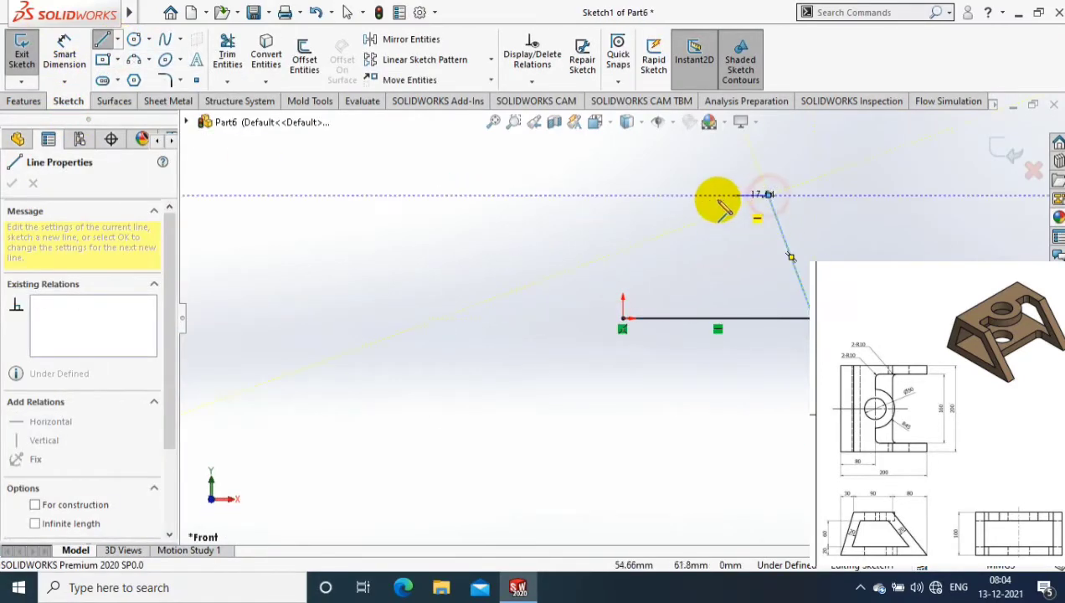
click(684, 195)
click(623, 317)
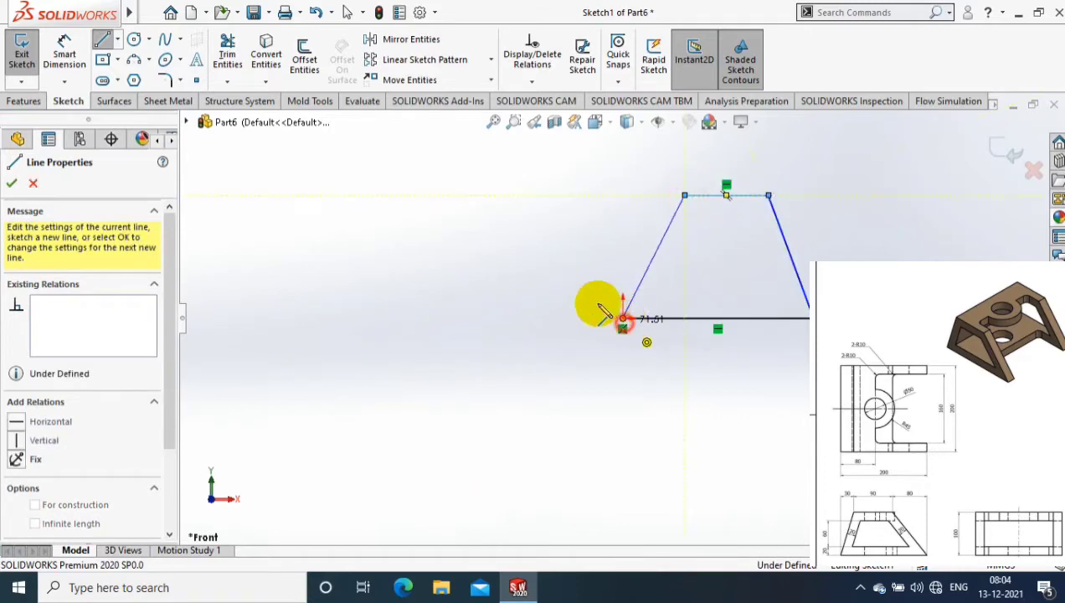
click(74, 67)
click(705, 319)
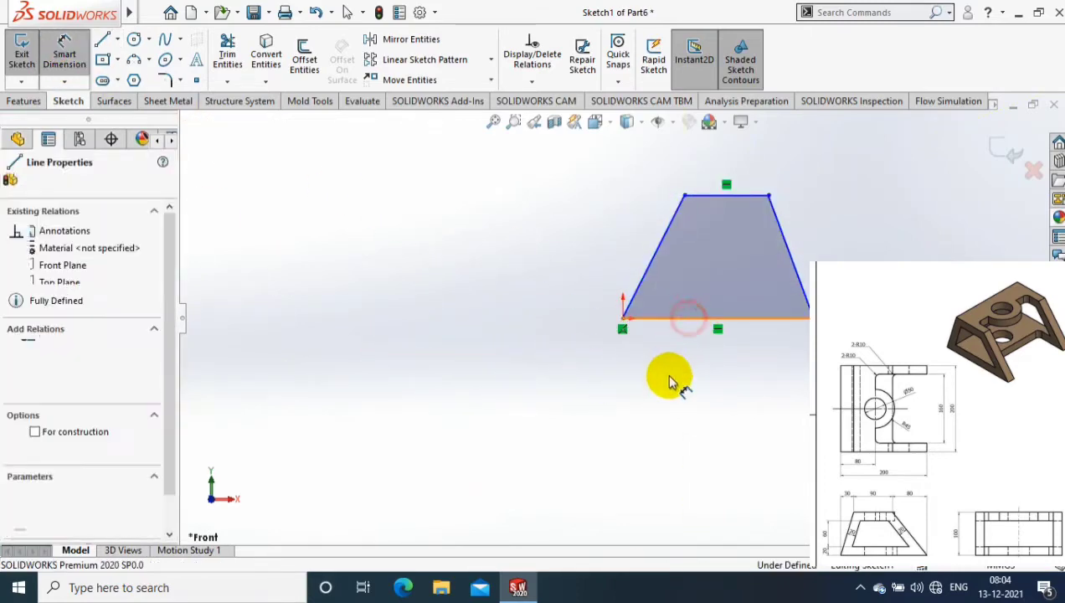
- Dimension the trapezoid base to 200 mm and its height to 100 mm
click(667, 383)
text(200)
key(Return)
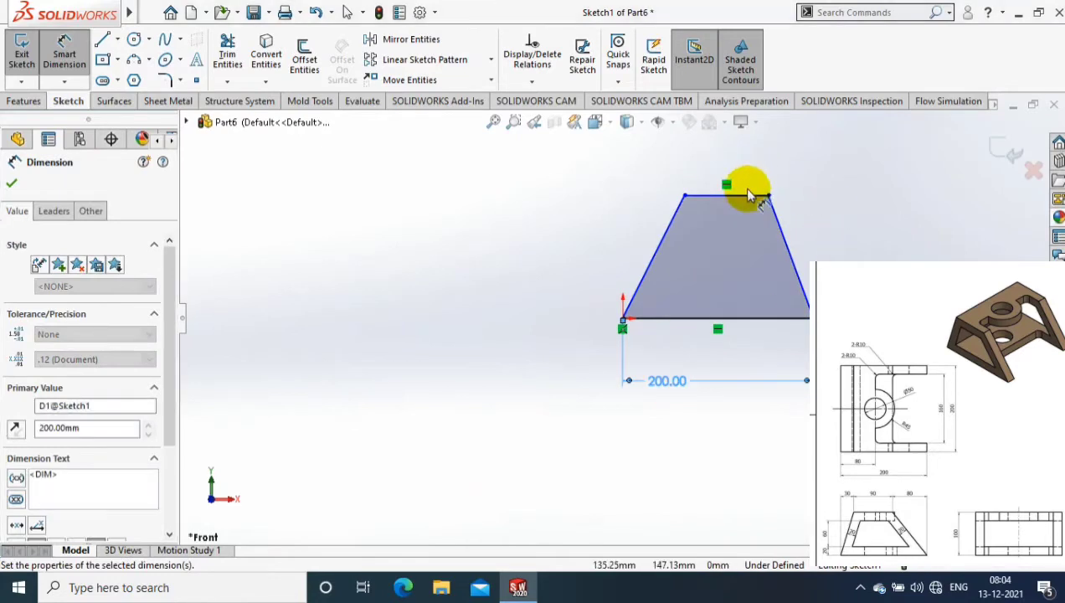
click(748, 319)
click(510, 276)
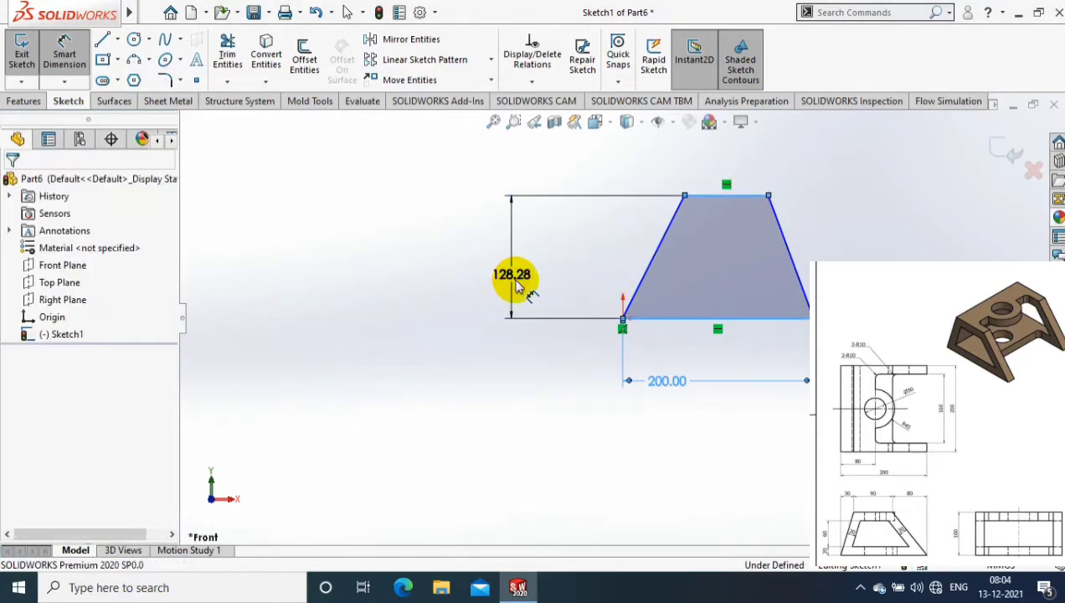
text(200)
key(Return)
key(f)
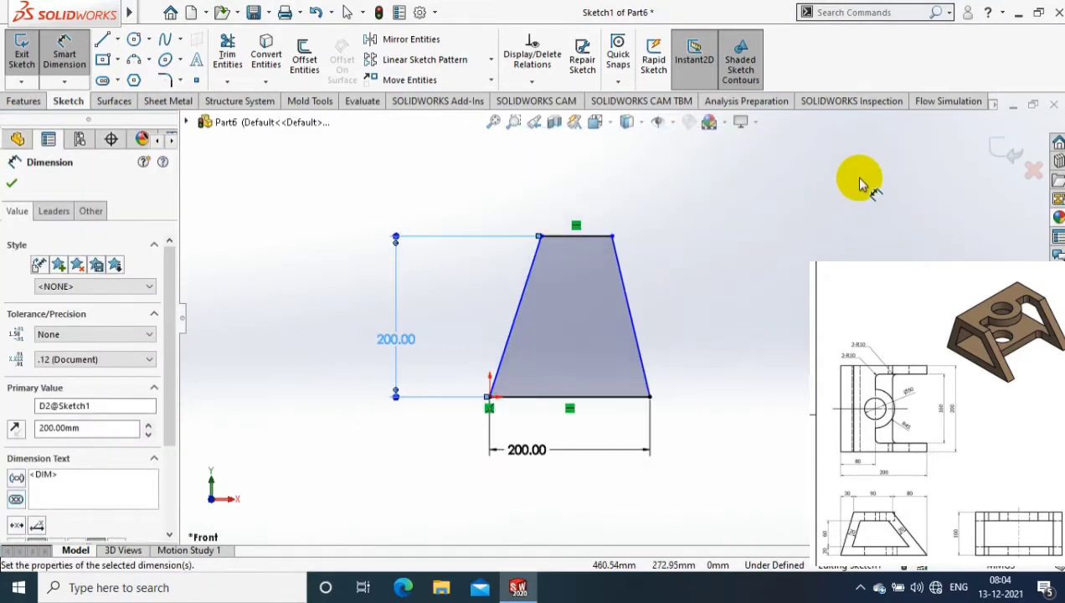
double_click(392, 338)
text(100)
key(Return)
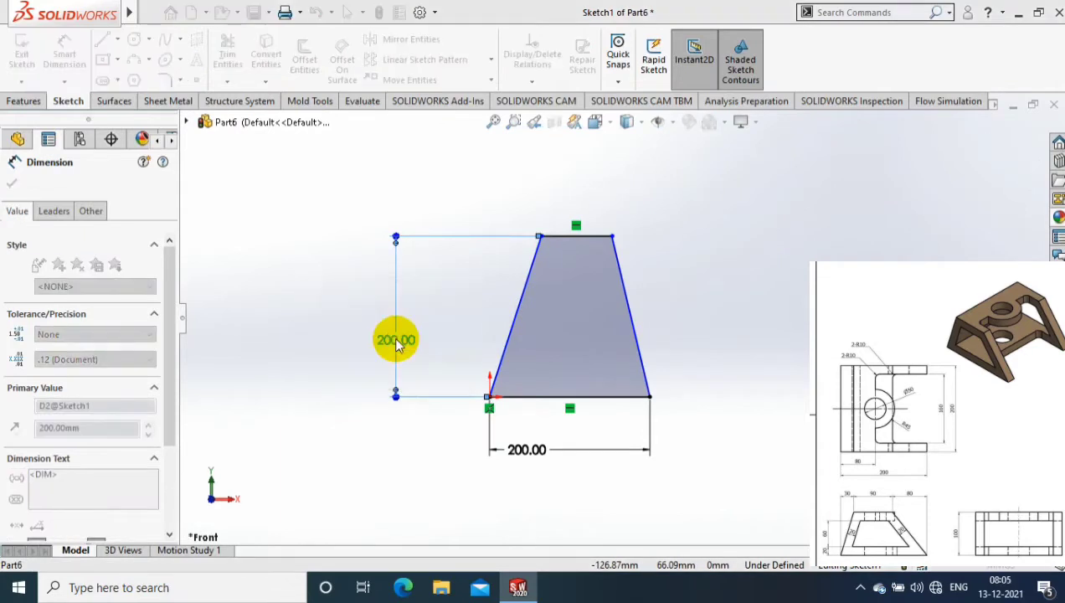
- Offset the top-left corner 30 mm from the left end and dimension the top edge
click(655, 313)
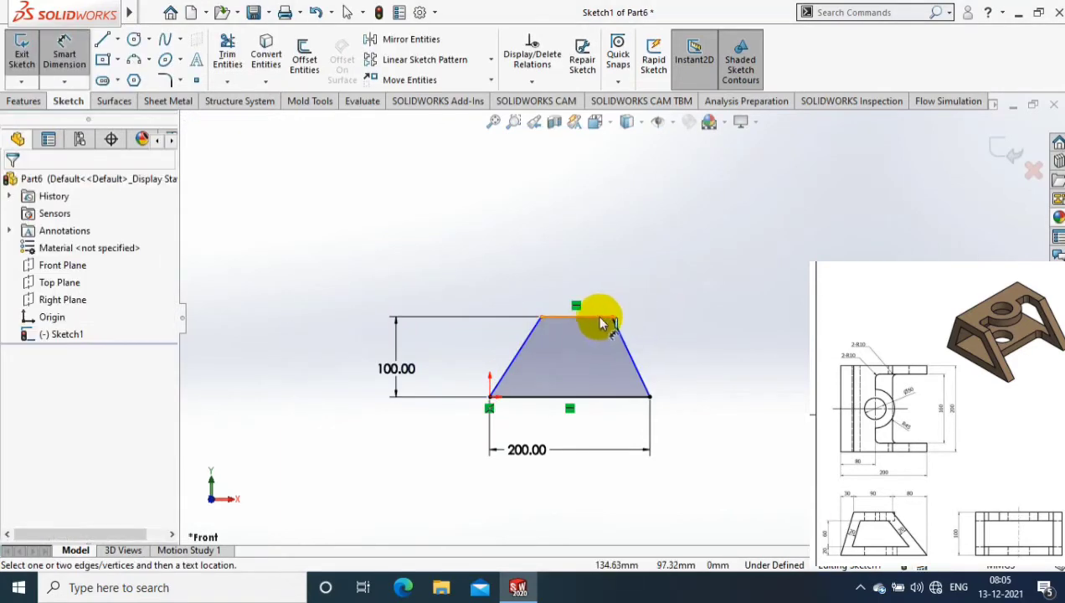
click(543, 321)
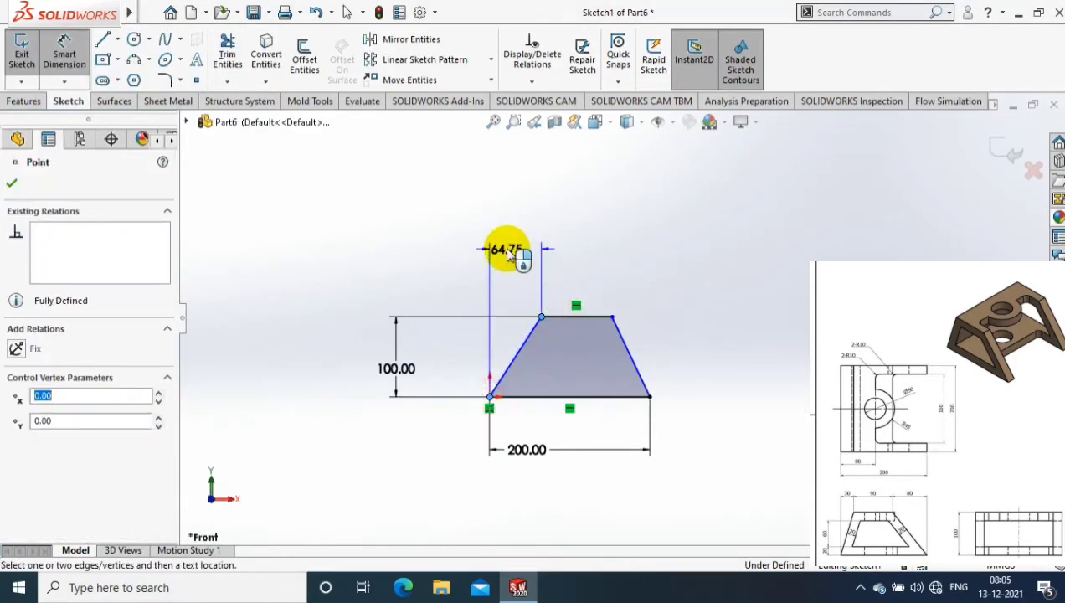
click(506, 251)
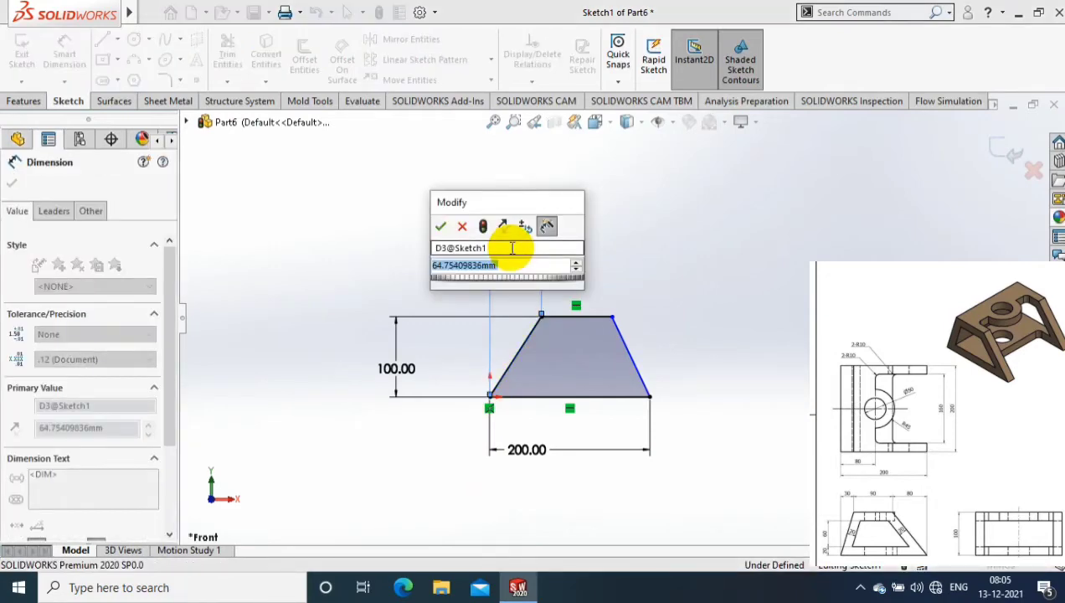
text(30)
key(Return)
click(570, 315)
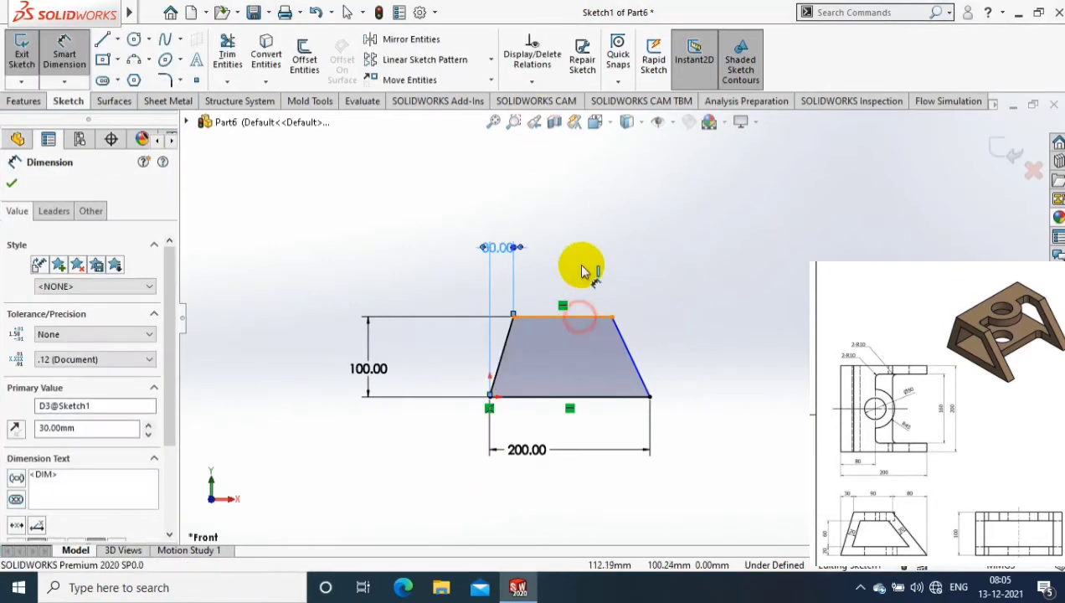
click(583, 265)
key(Return)
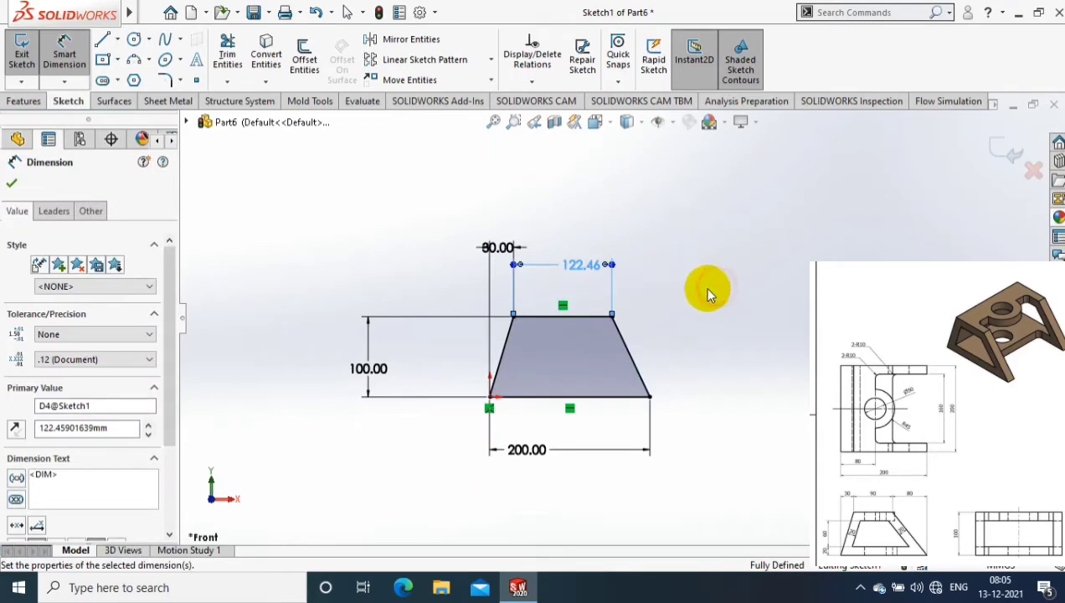
- Extrude the trapezoid 200 mm with a Mid Plane end condition
click(23, 101)
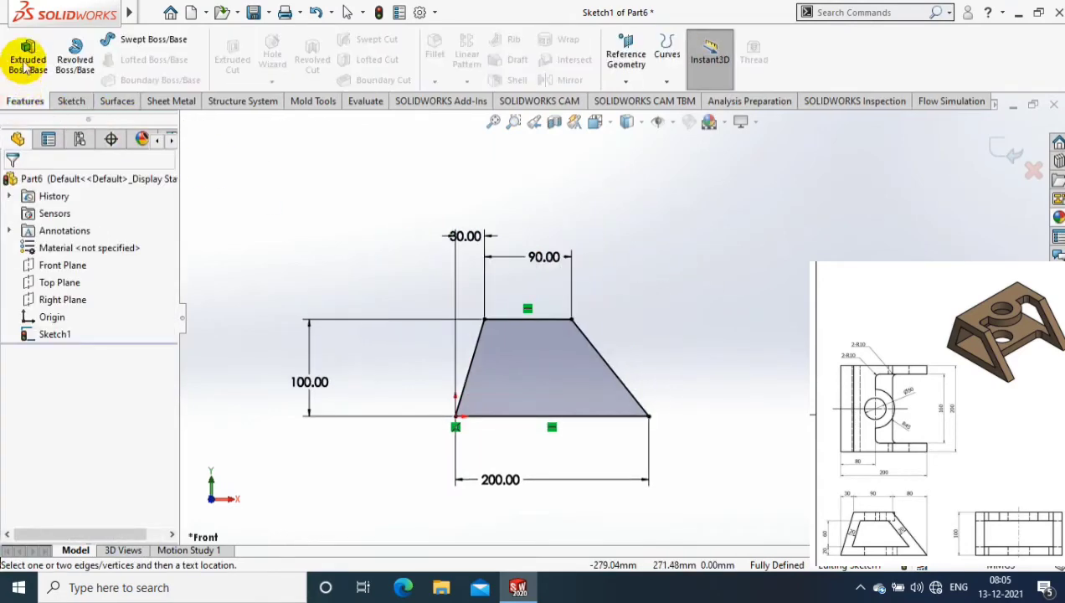
click(28, 60)
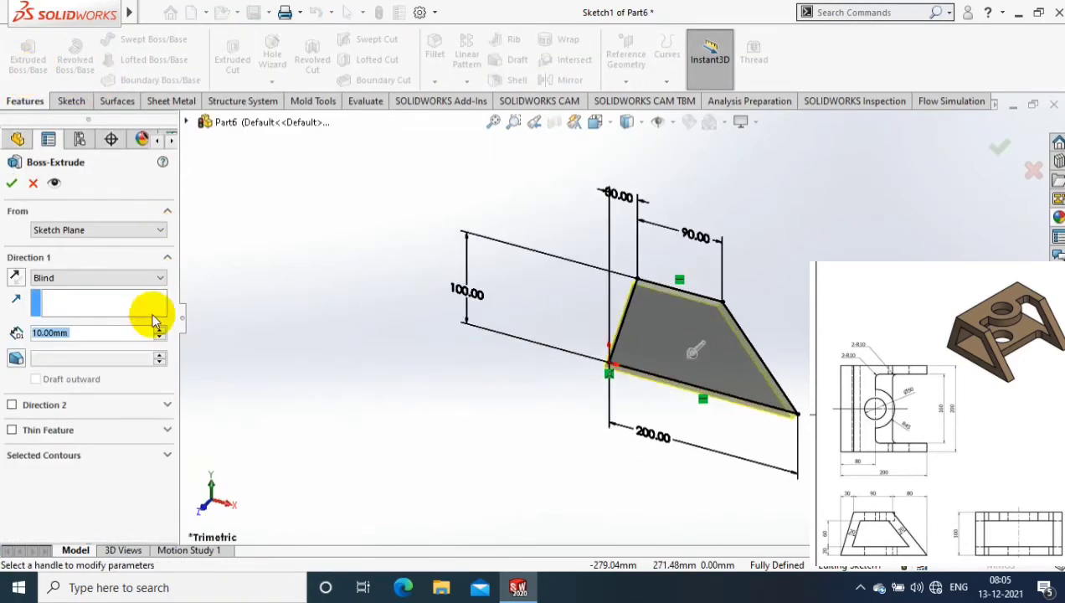
text(200)
key(Return)
click(121, 277)
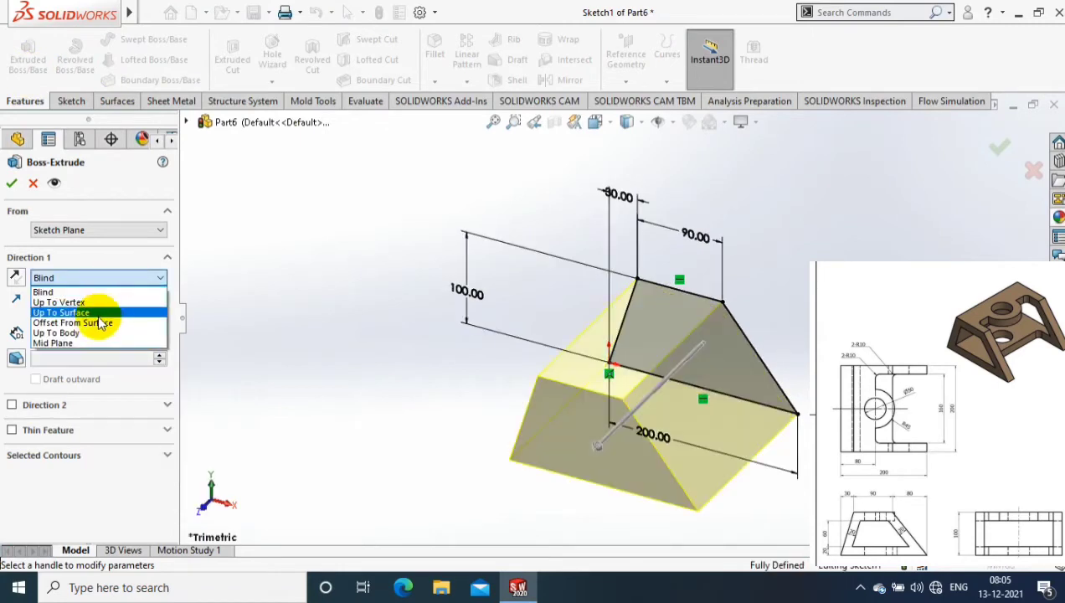
click(52, 343)
click(12, 183)
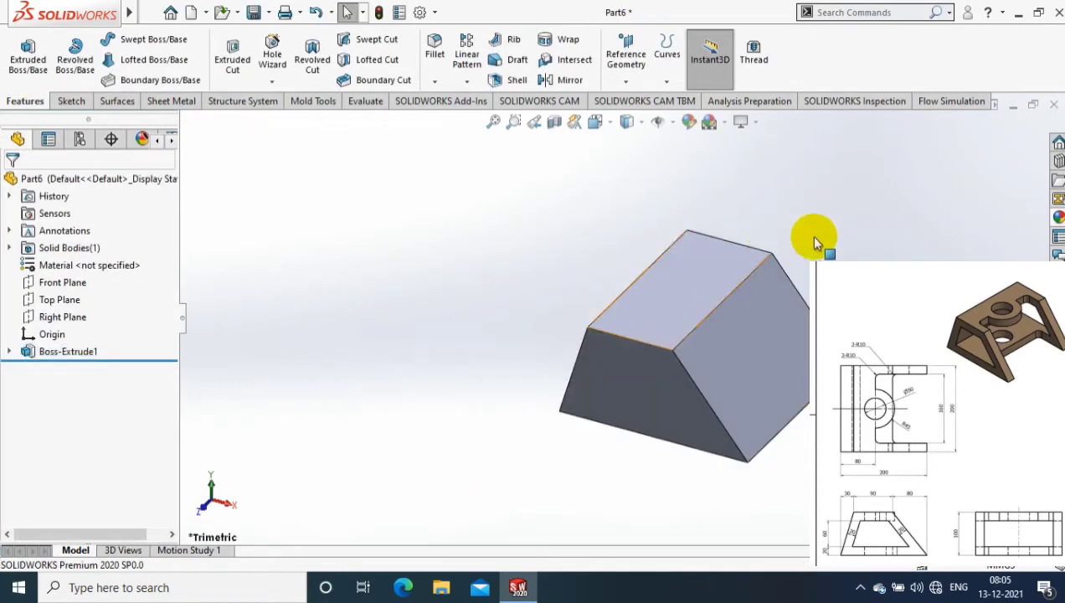
- Shell the body to 20 mm walls, removing the front and back faces
scroll(816, 242, down, 2)
click(609, 415)
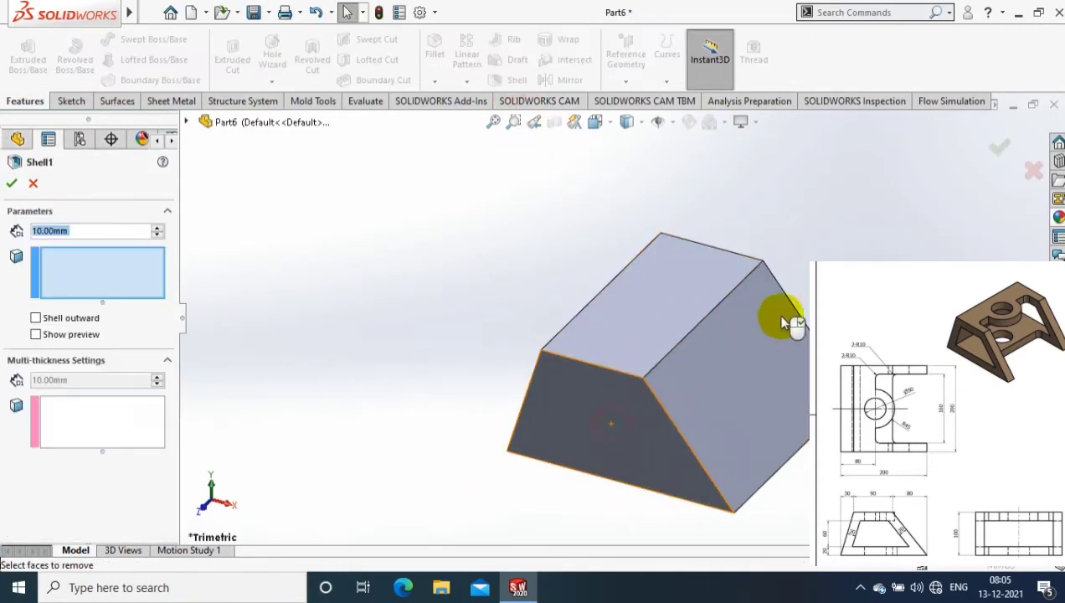
middle_drag(809, 343, 803, 398)
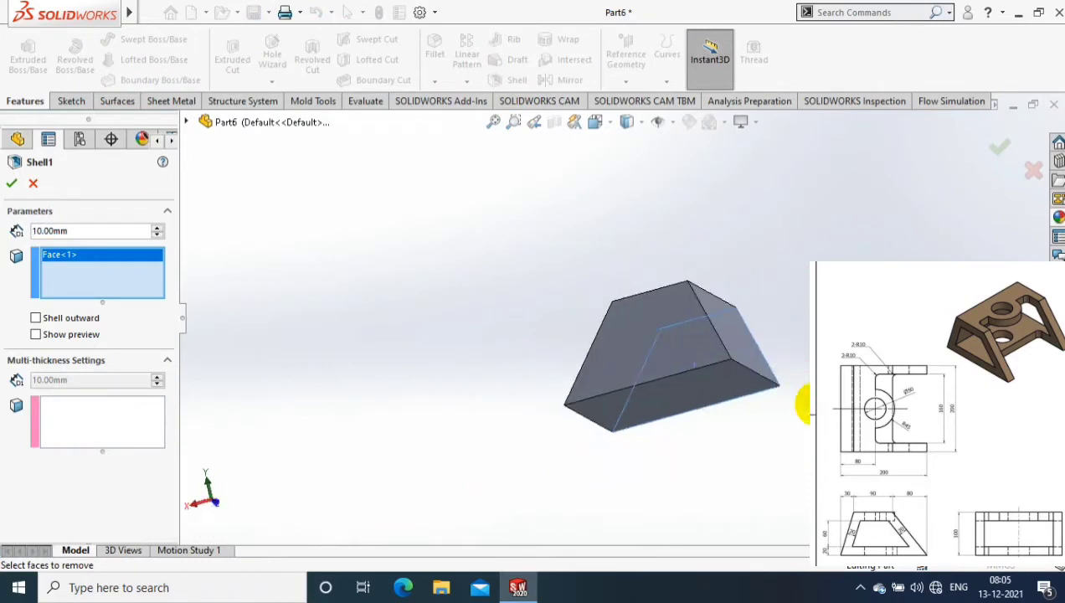
click(694, 361)
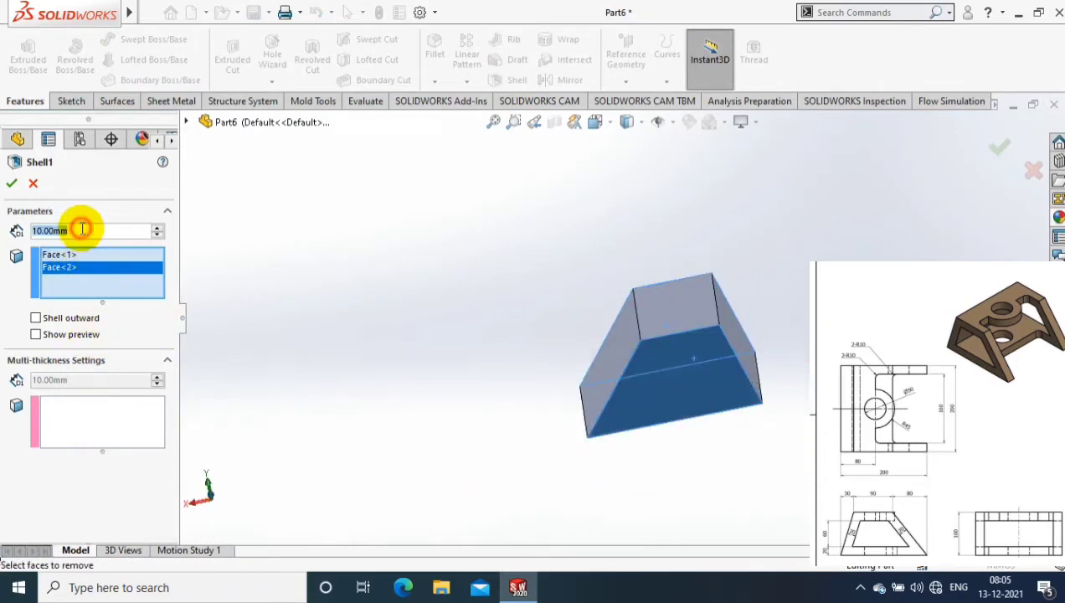
scroll(82, 231, up, 1)
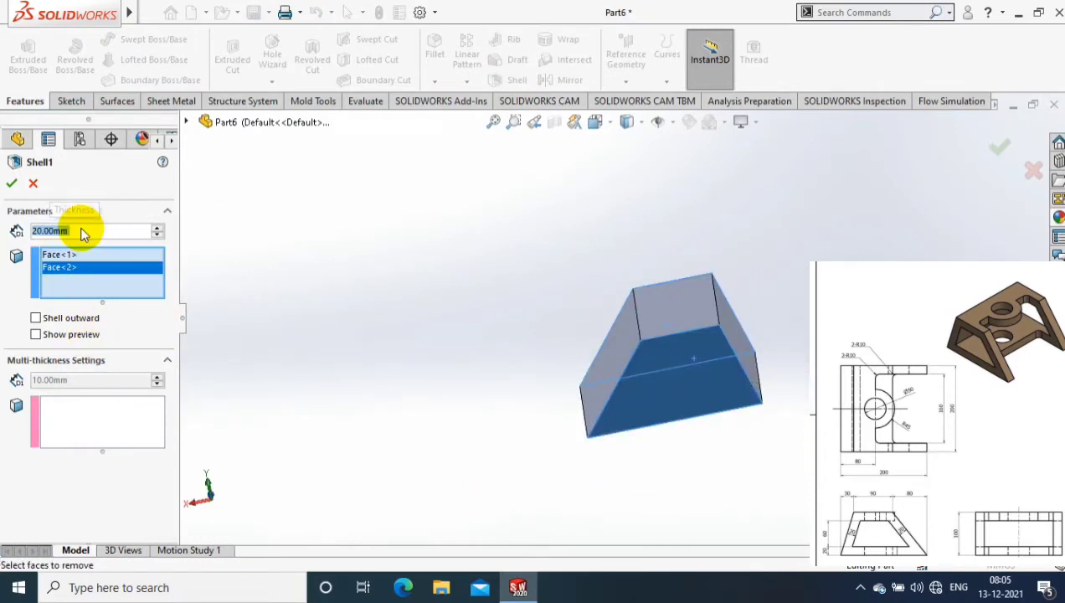
click(18, 187)
middle_drag(614, 370, 653, 373)
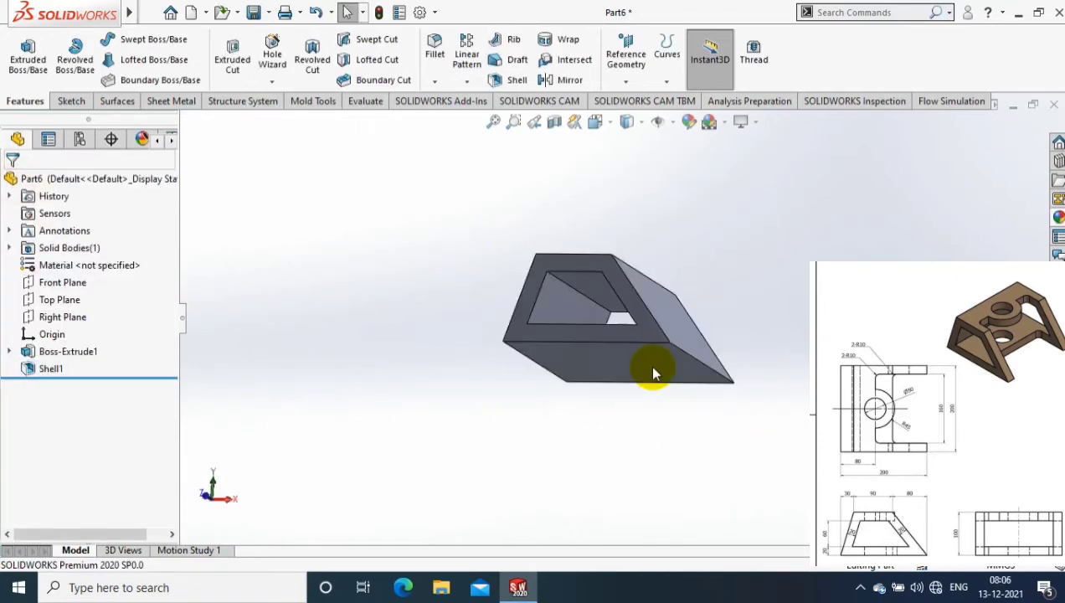
right_click(653, 371)
- Sketch a center rectangle on the side face, centred on the edge midpoint
click(759, 168)
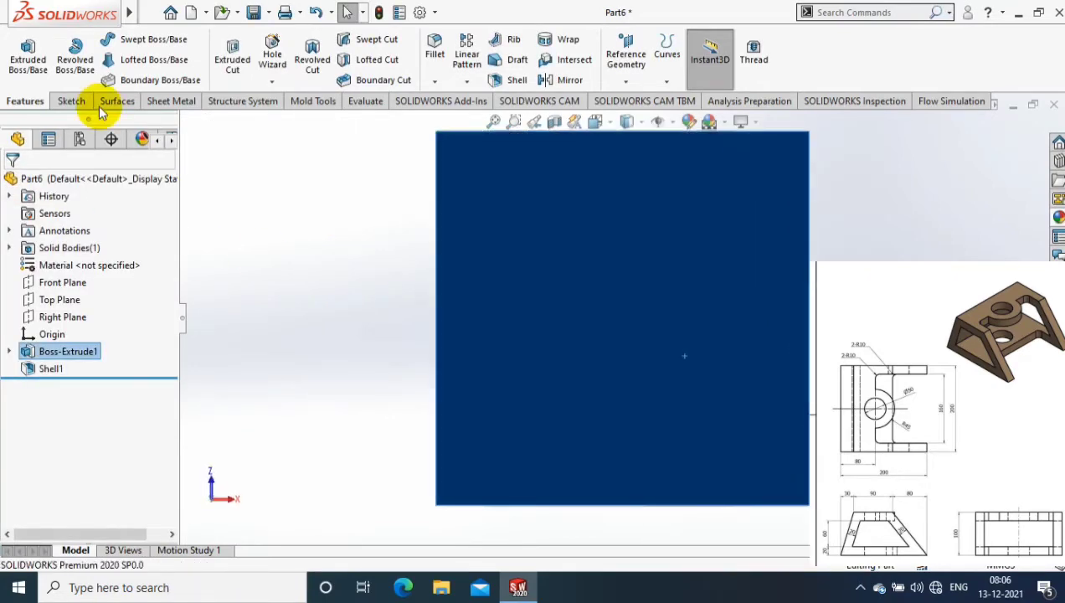
click(71, 100)
click(117, 60)
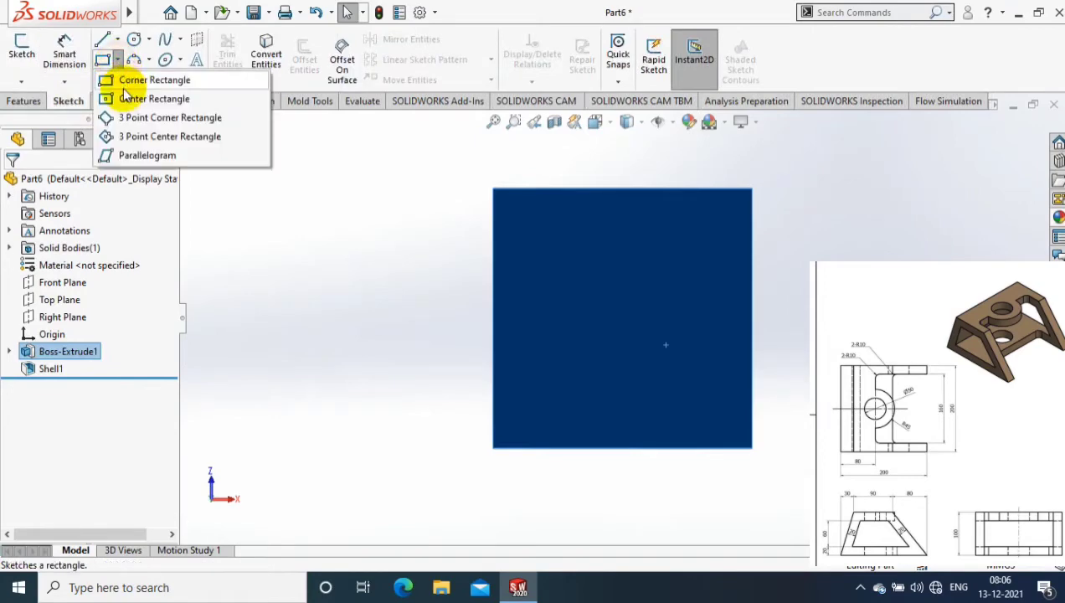
click(753, 322)
click(751, 318)
click(807, 397)
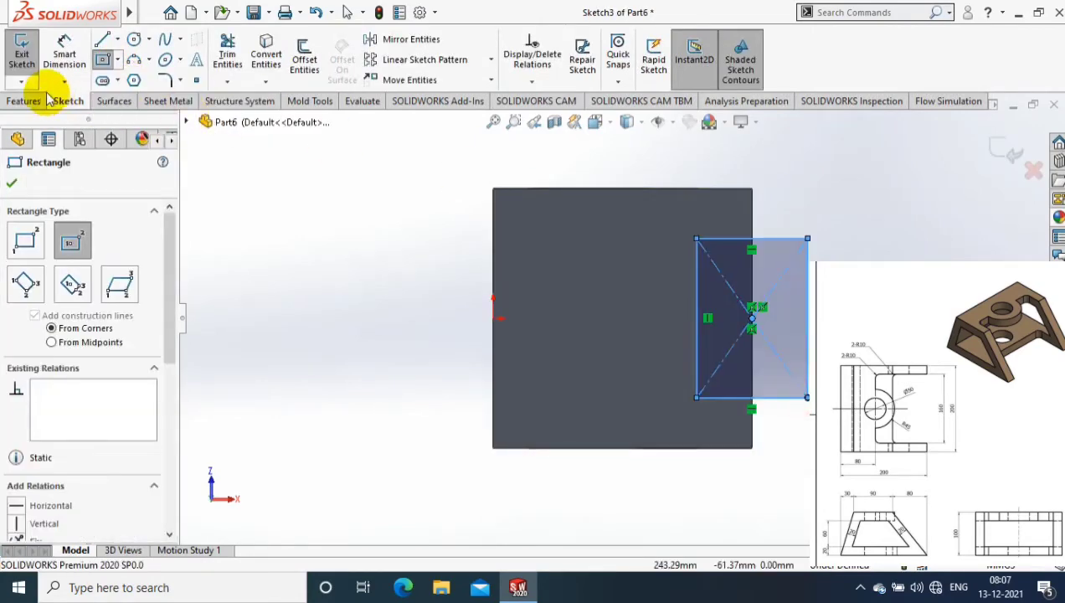
- Give the rectangle a 160 mm edge and a 125 mm offset from the left edge
click(64, 54)
click(805, 285)
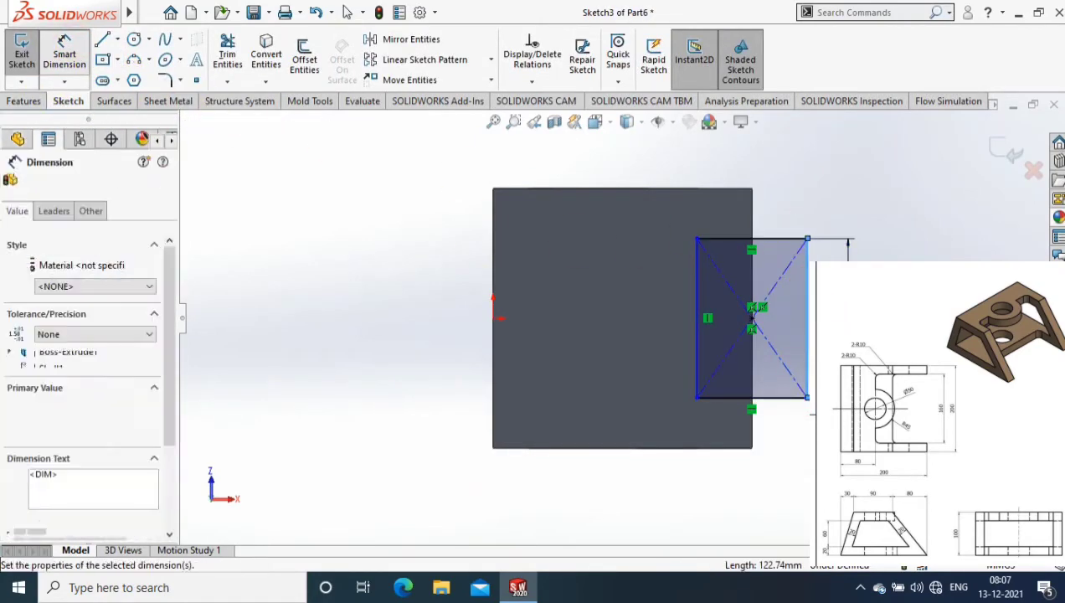
click(848, 318)
text(0)
key(Return)
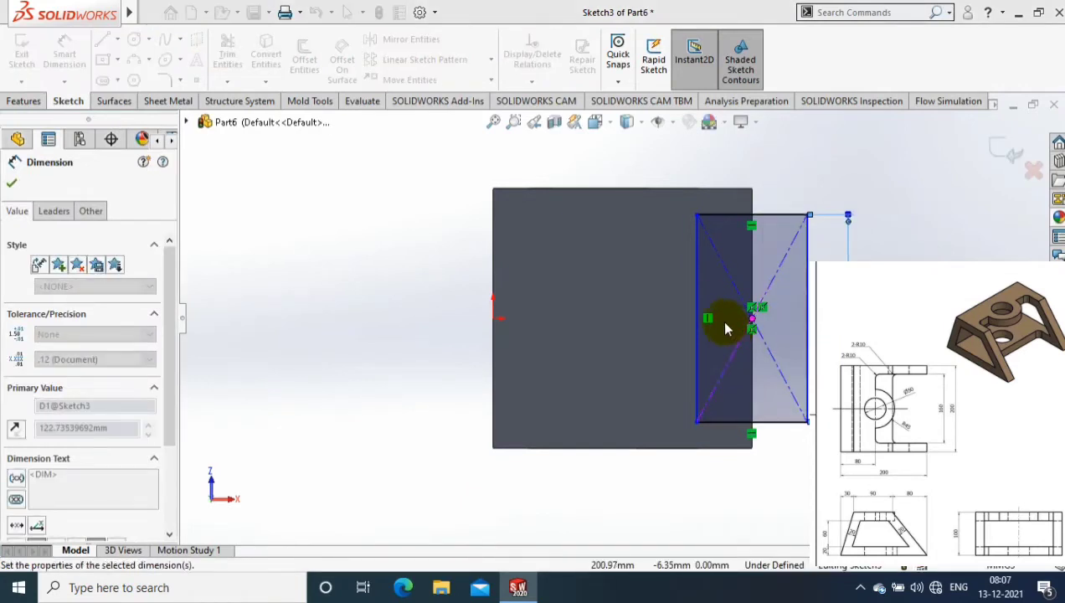
drag(696, 289, 504, 260)
click(535, 474)
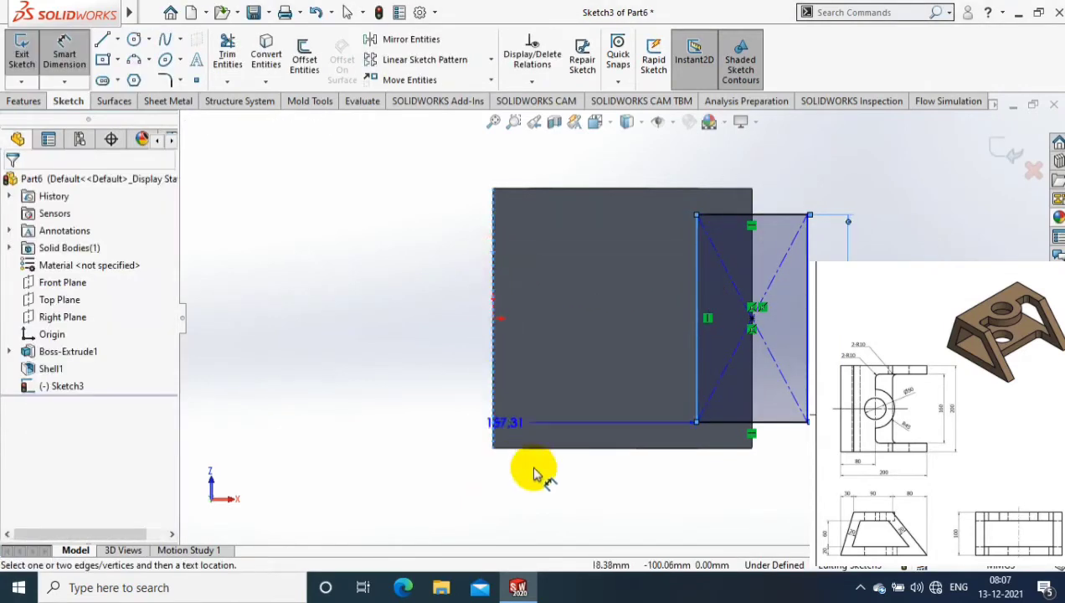
click(554, 490)
text(125)
key(Return)
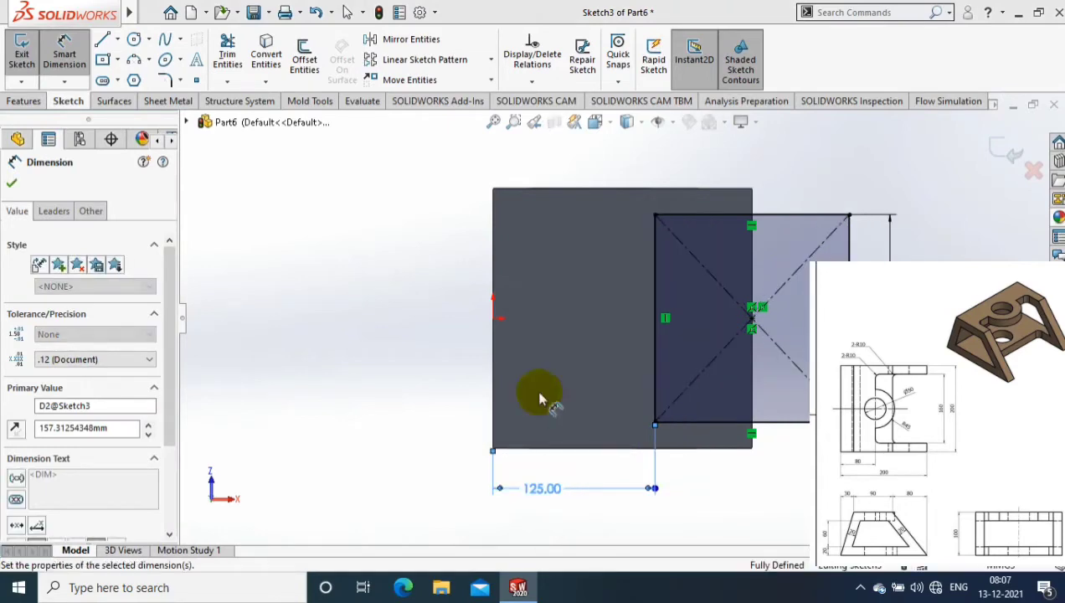
click(15, 107)
mouse_move(404, 277)
middle_down()
mouse_move(714, 533)
mouse_move(661, 469)
middle_up()
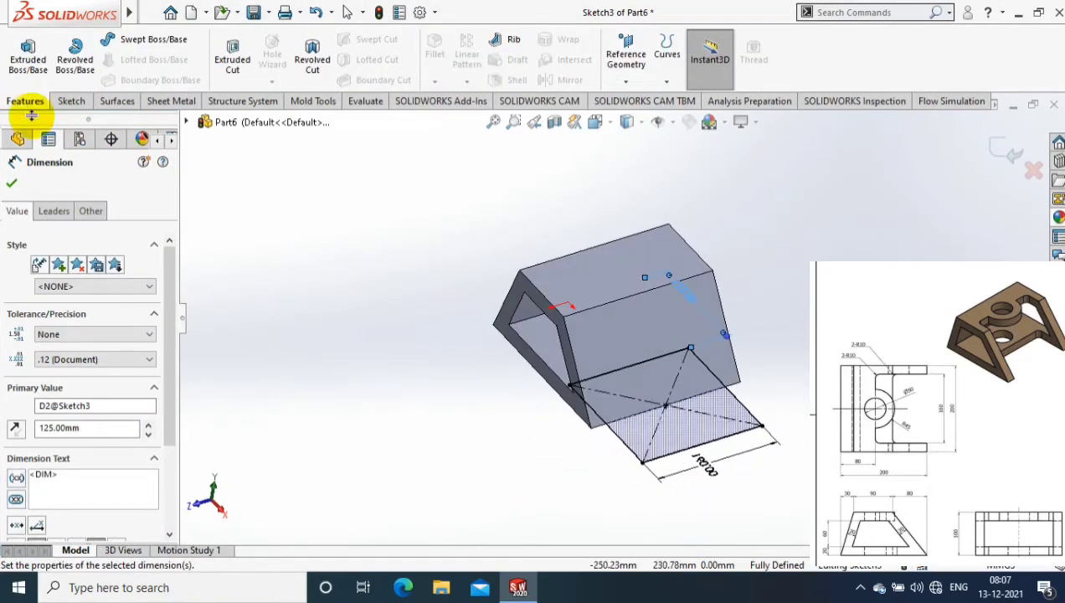
- Extruded-cut the rectangle Through All - Both to open windows in the walls
click(241, 77)
click(128, 279)
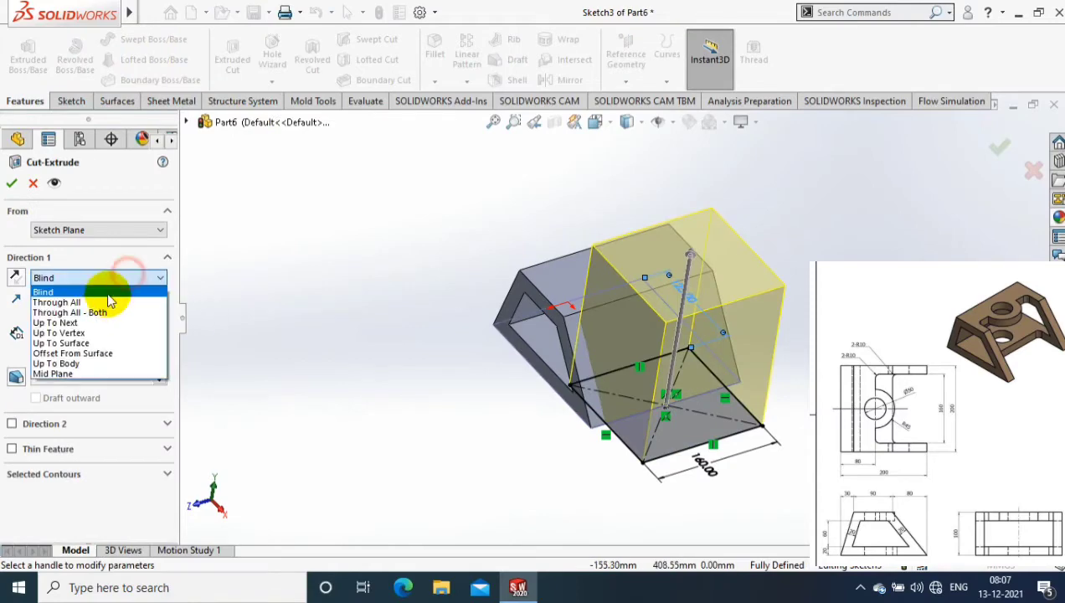
click(101, 311)
click(14, 184)
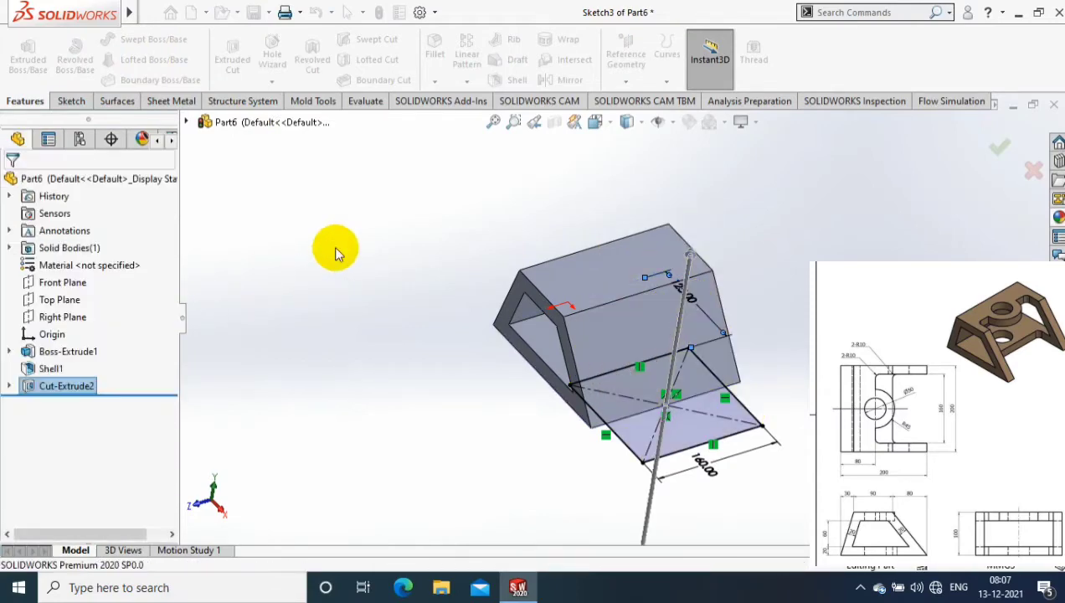
mouse_move(363, 286)
middle_down()
mouse_move(451, 290)
mouse_move(434, 420)
mouse_move(401, 304)
mouse_move(445, 254)
mouse_move(445, 285)
mouse_move(427, 304)
mouse_move(437, 316)
middle_up()
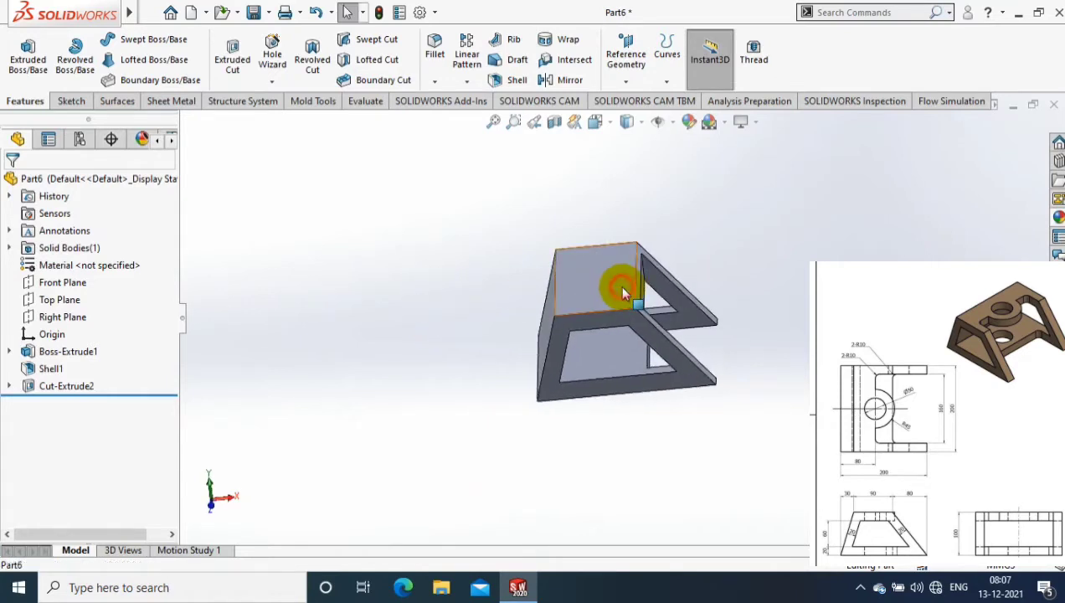
click(622, 292)
- Sketch a center rectangle on the top face, viewed Normal To
click(717, 264)
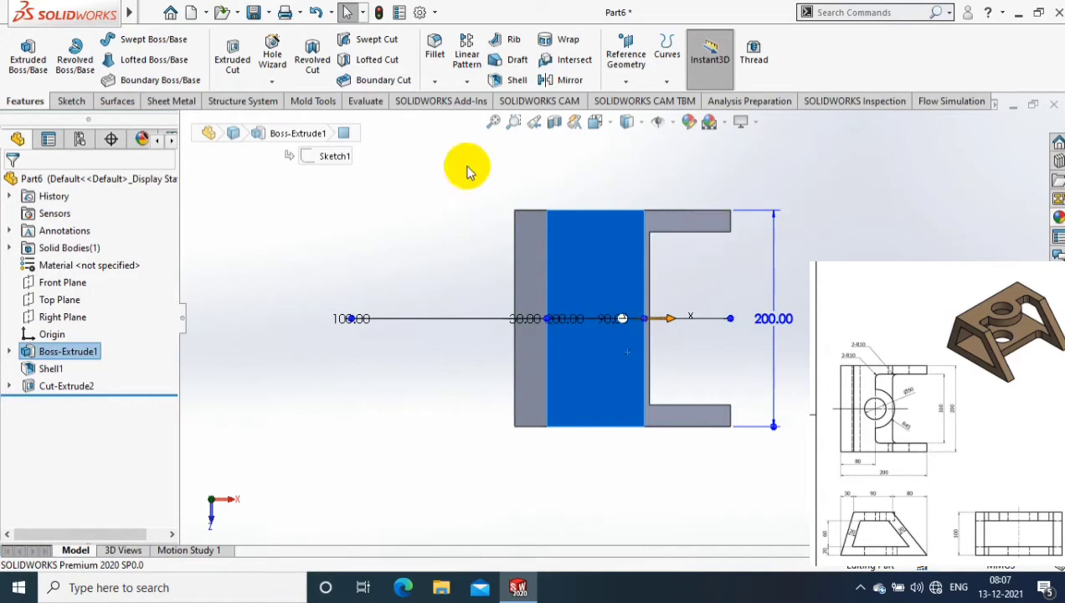
click(77, 102)
click(118, 60)
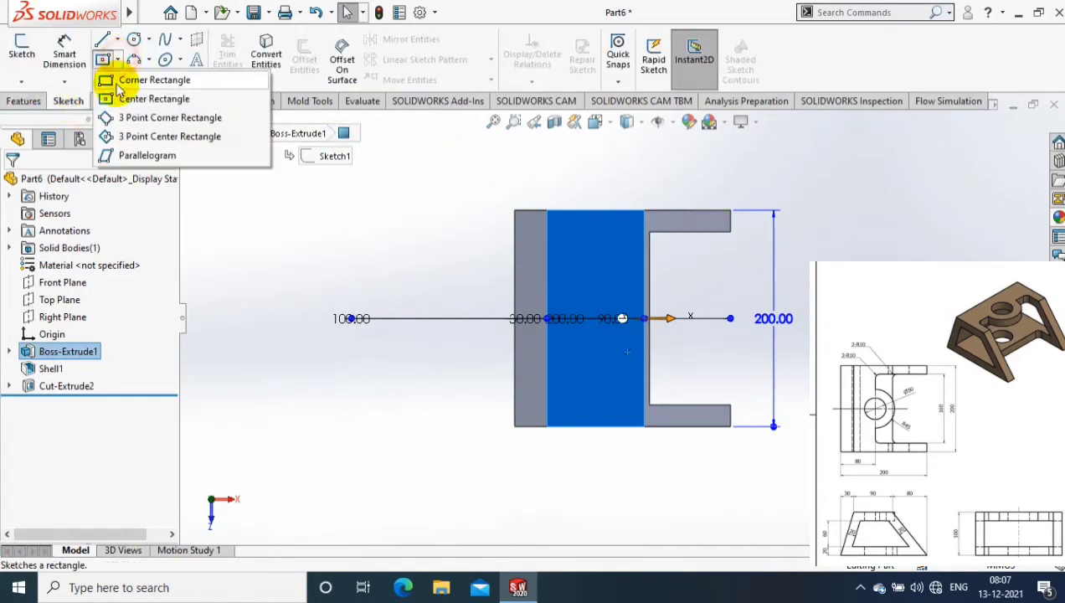
click(118, 99)
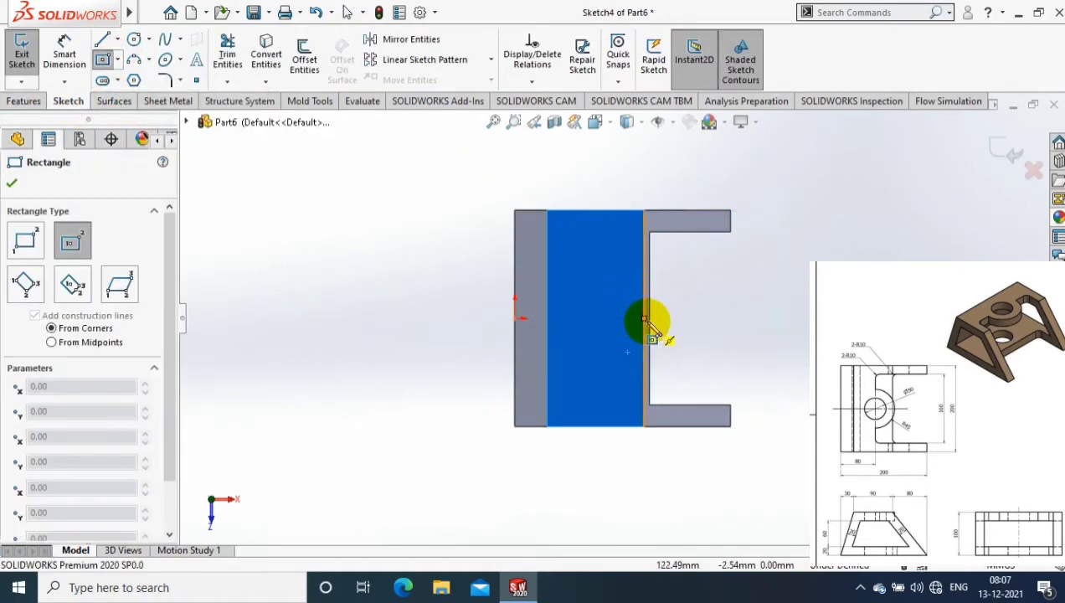
click(644, 318)
click(697, 381)
- Dimension the rectangle 160 mm tall and 80 mm from the body's left edge
click(65, 52)
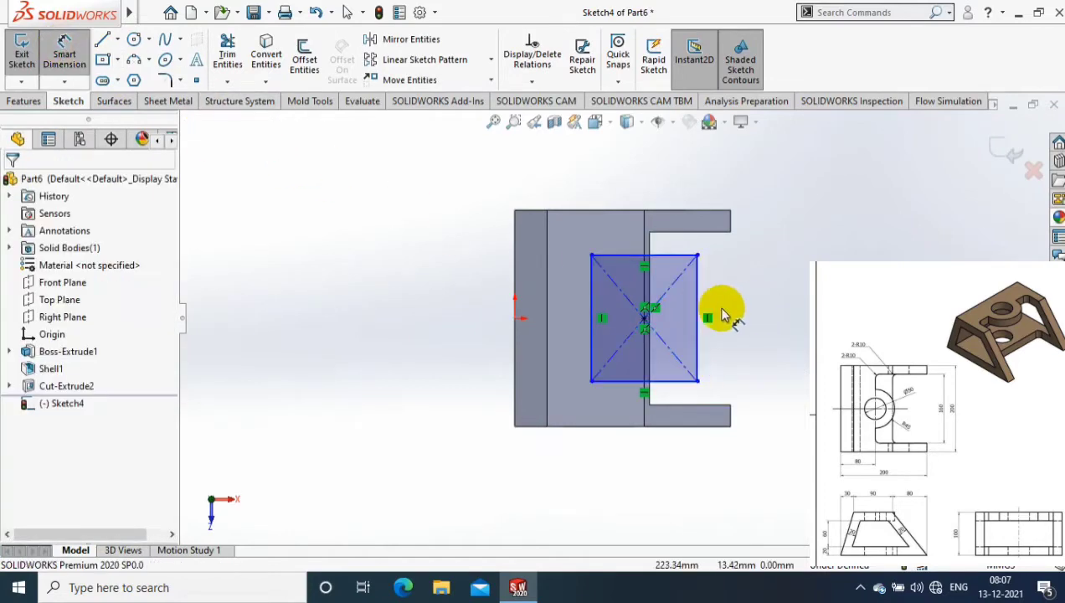
click(695, 301)
click(740, 312)
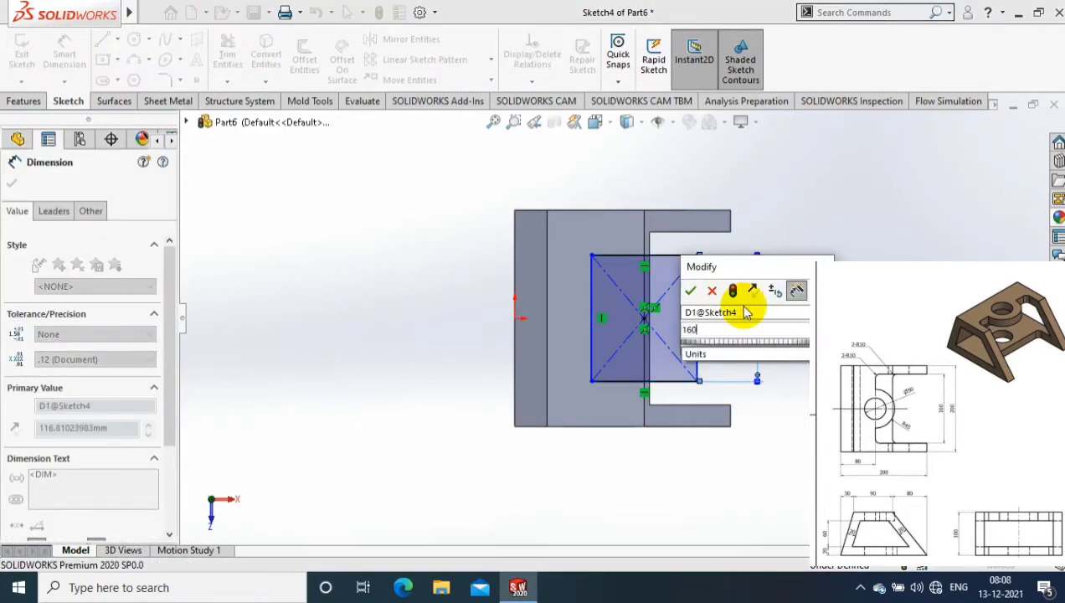
text(160)
key(Return)
click(516, 266)
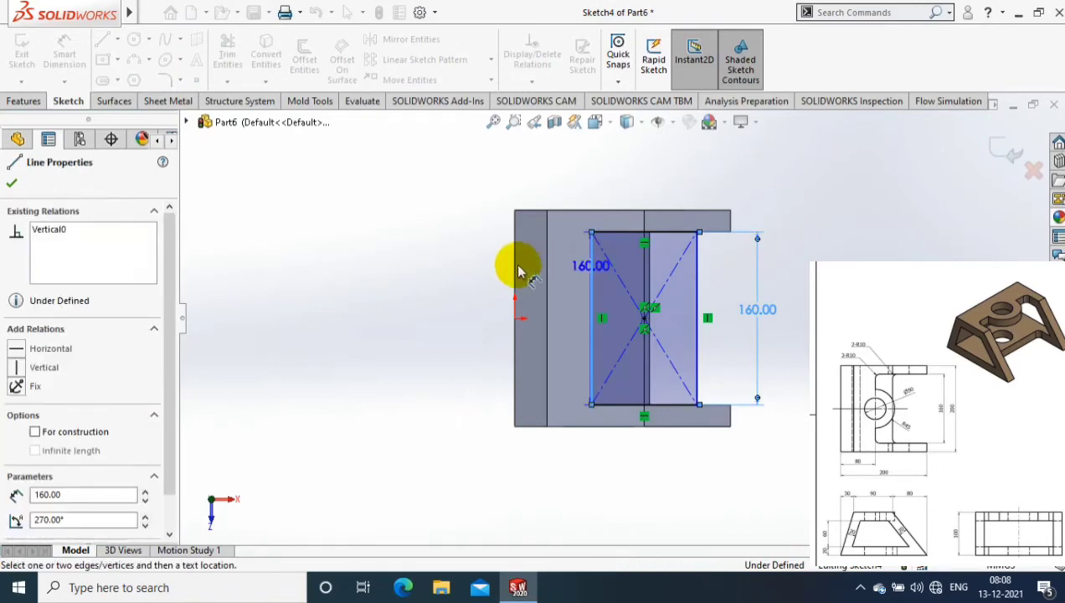
click(591, 376)
click(558, 484)
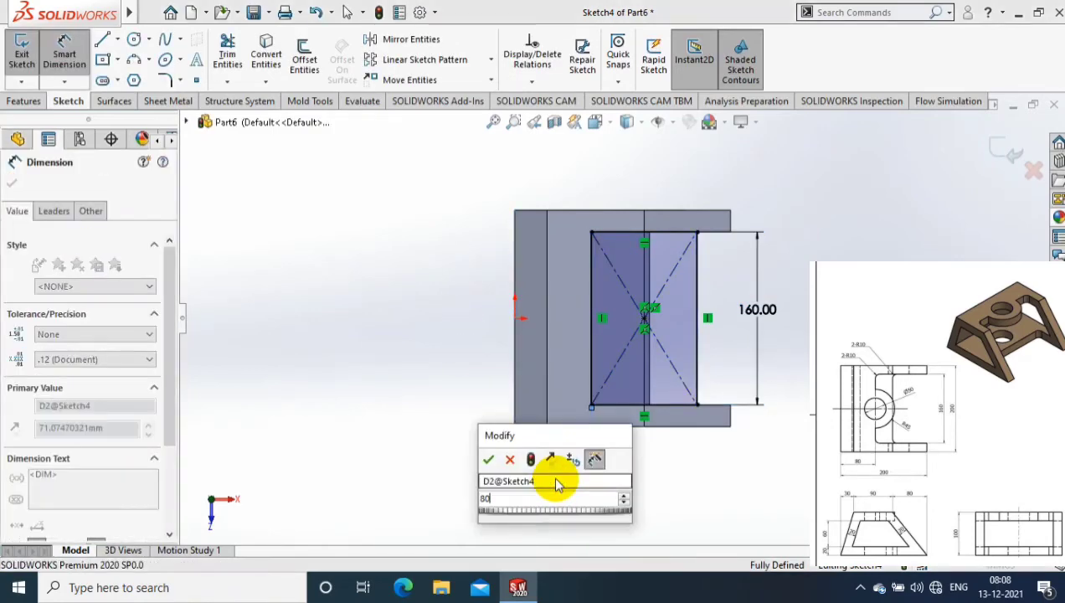
text(80)
key(Return)
mouse_move(423, 319)
middle_down()
mouse_move(413, 149)
mouse_move(418, 124)
mouse_move(425, 132)
middle_up()
- Apply a Mid Plane extruded cut of the top rectangle, forming the notch
click(25, 102)
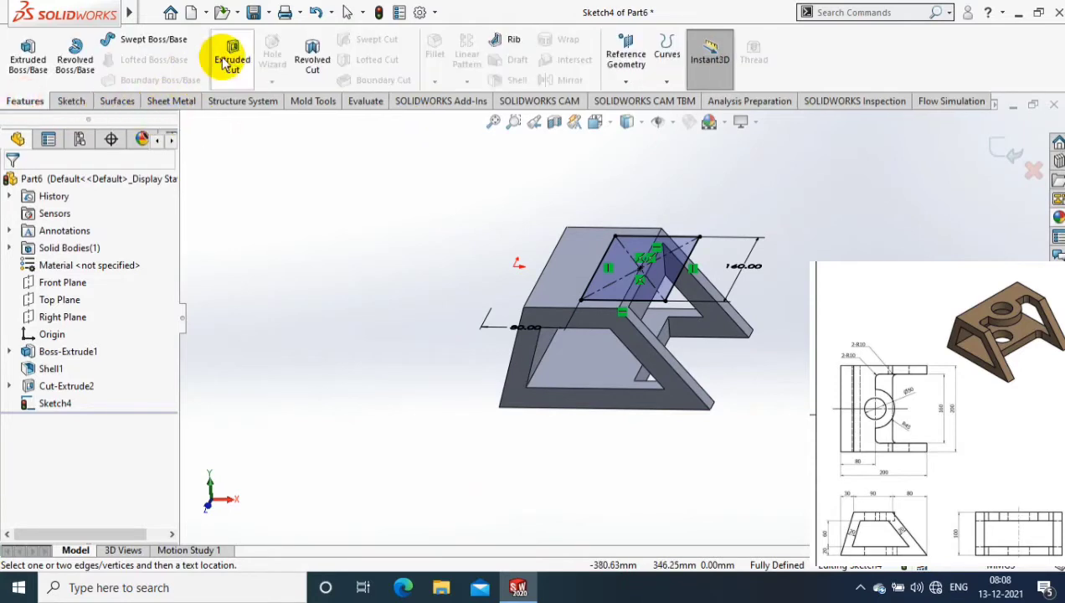
click(240, 72)
click(71, 278)
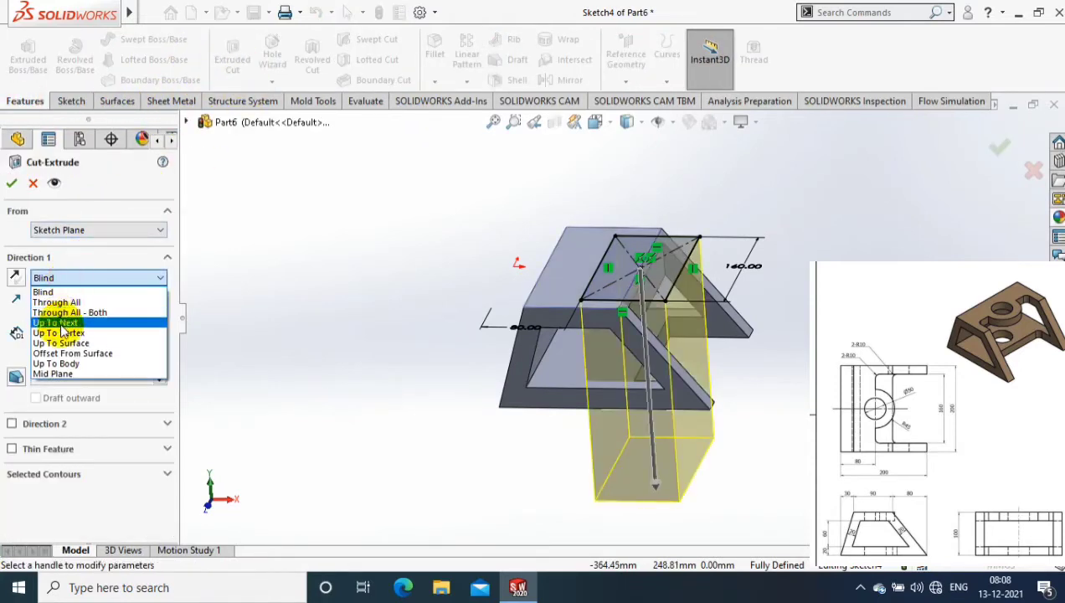
click(60, 373)
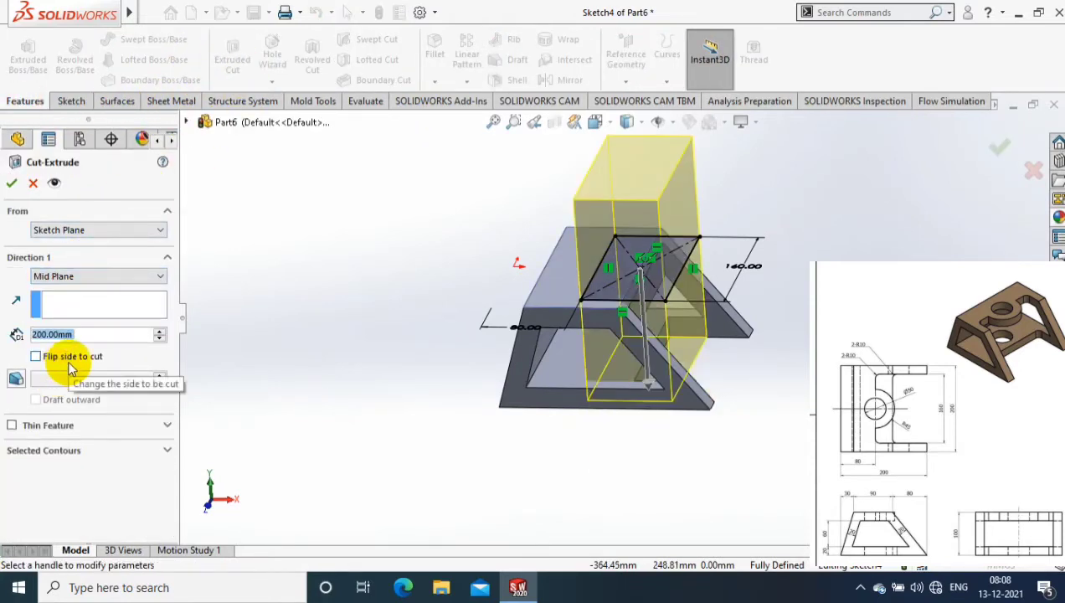
text(30)
key(Return)
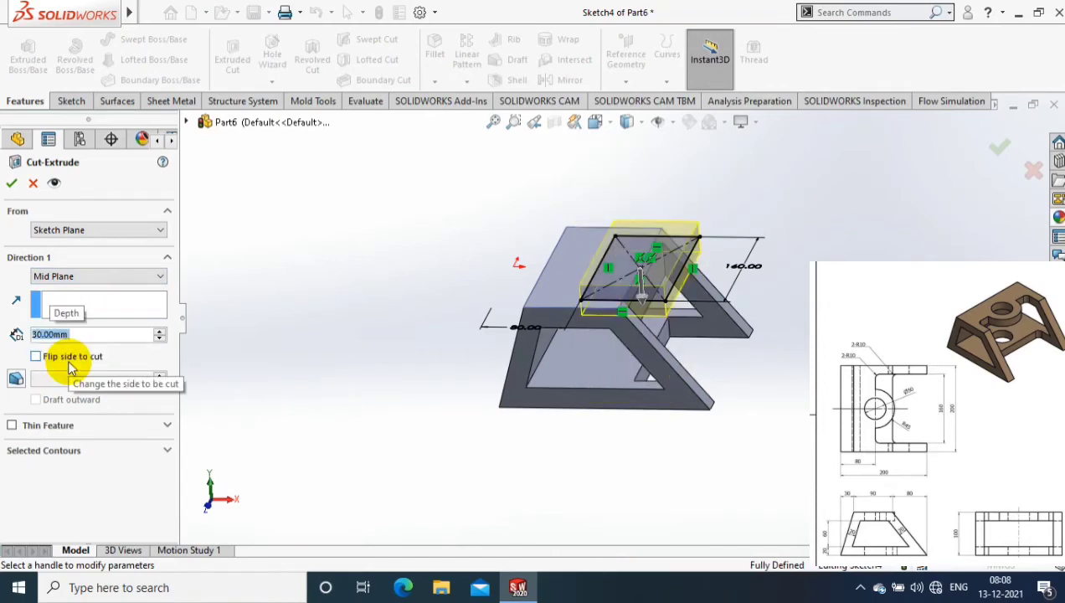
text(0)
key(Return)
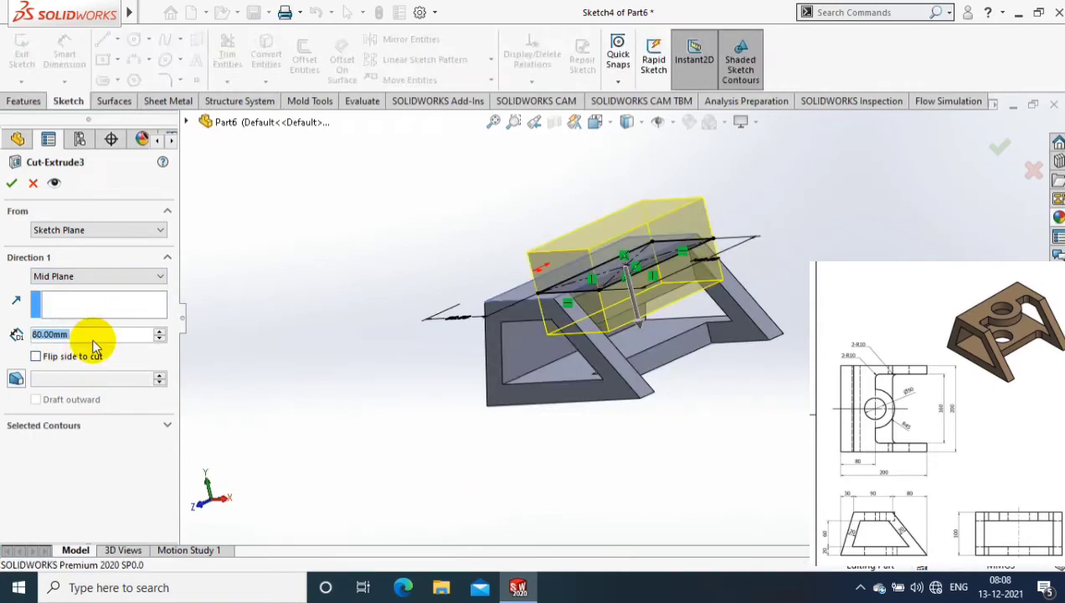
key(Return)
mouse_move(397, 257)
middle_down()
mouse_move(445, 312)
mouse_move(570, 267)
middle_up()
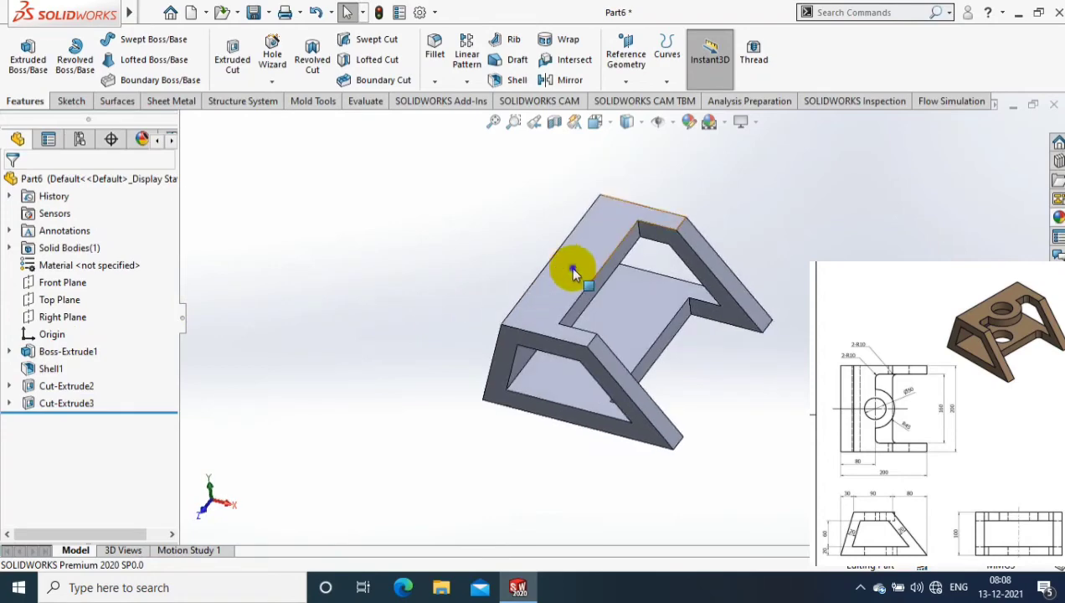
- Sketch a circle on the notch face, viewed Normal To
right_click(570, 266)
click(684, 166)
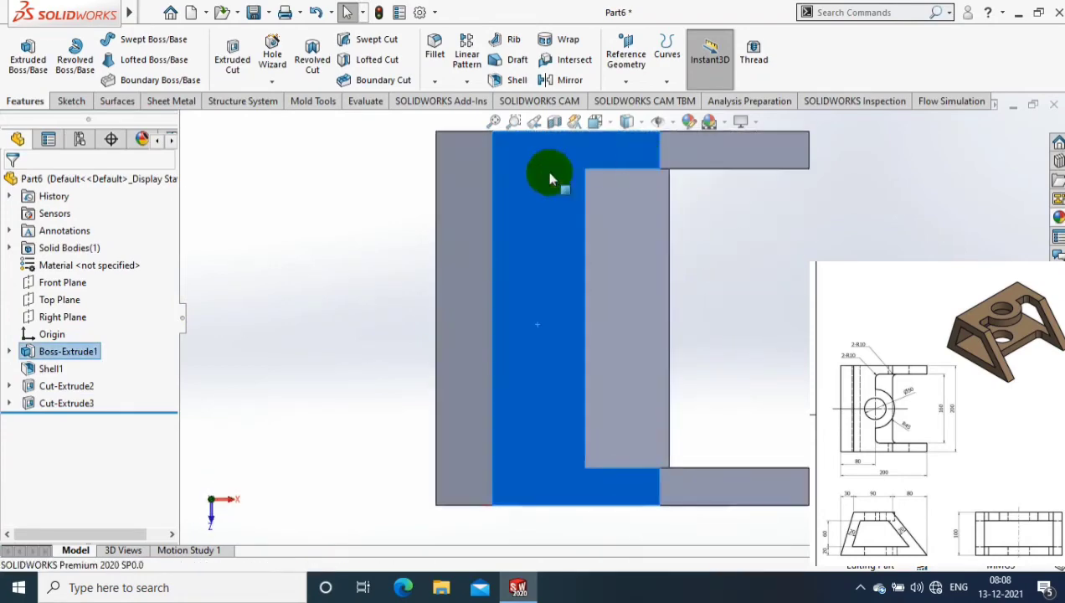
click(72, 101)
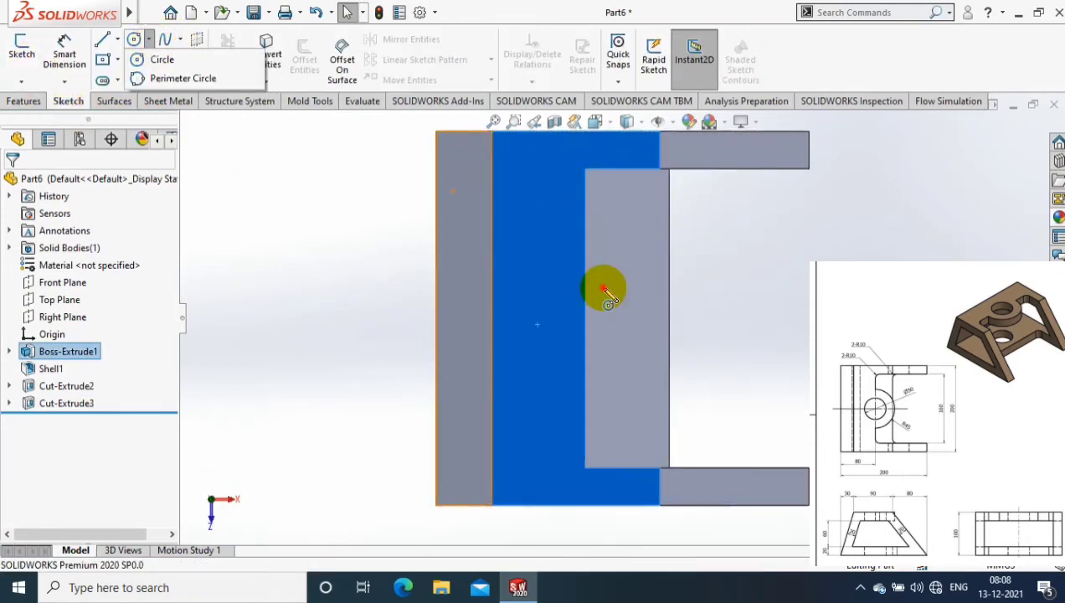
click(585, 319)
click(614, 374)
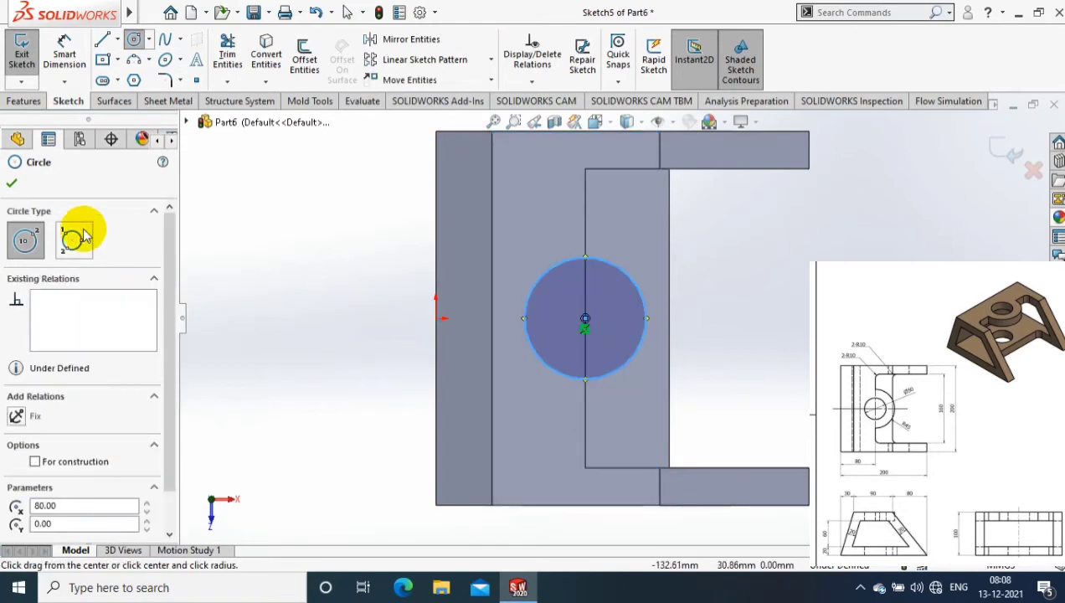
click(10, 185)
- Exit the sketch and start an extrusion of the circle, then cancel it
click(22, 54)
click(24, 101)
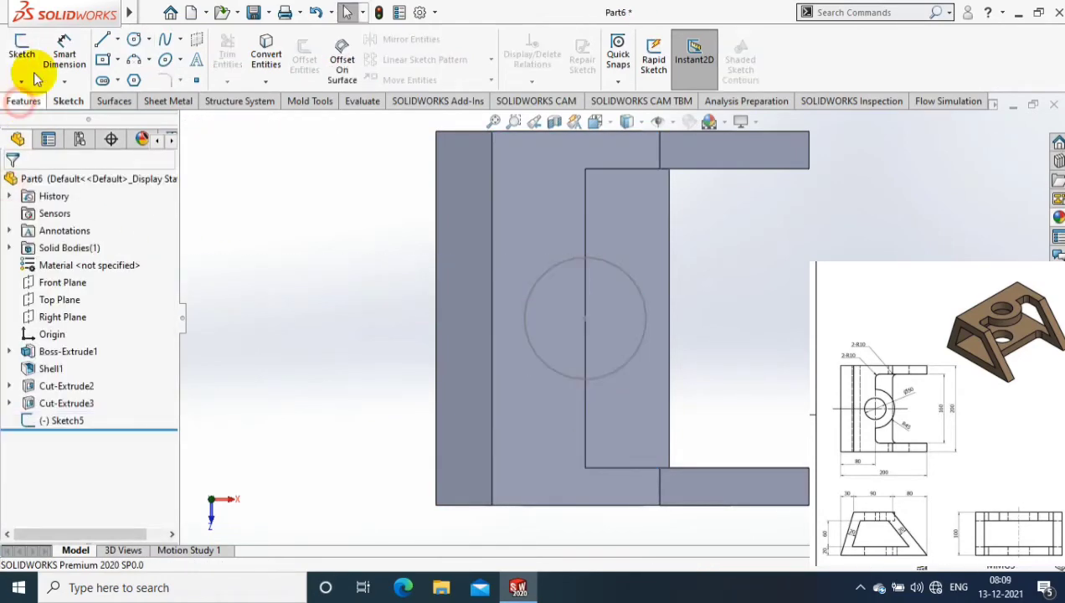
click(28, 54)
click(12, 183)
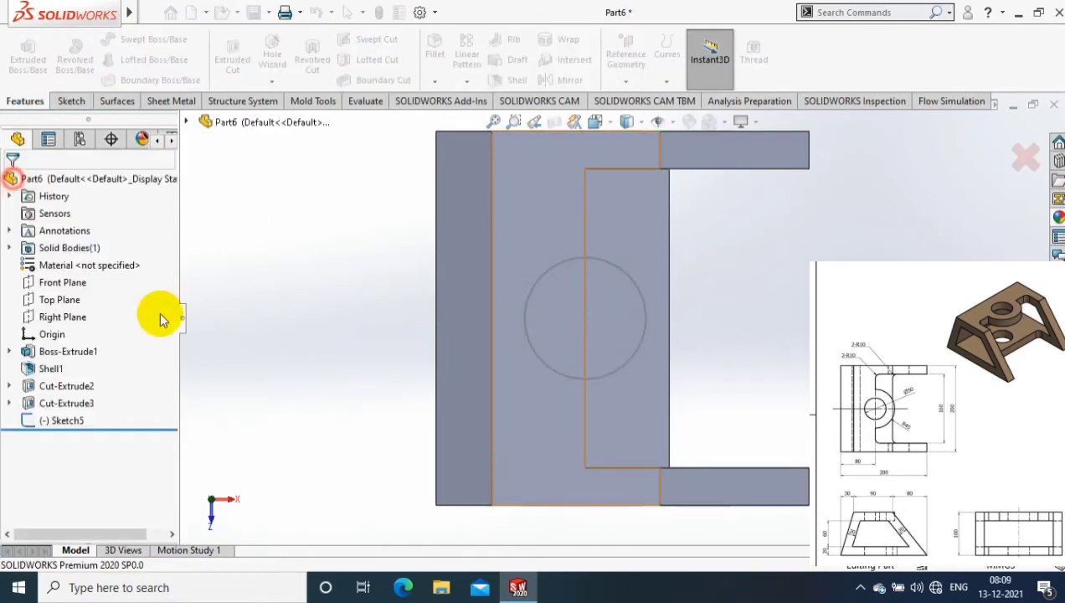
- Reopen the circle sketch and set its diameter to 90 mm
right_click(53, 424)
click(71, 222)
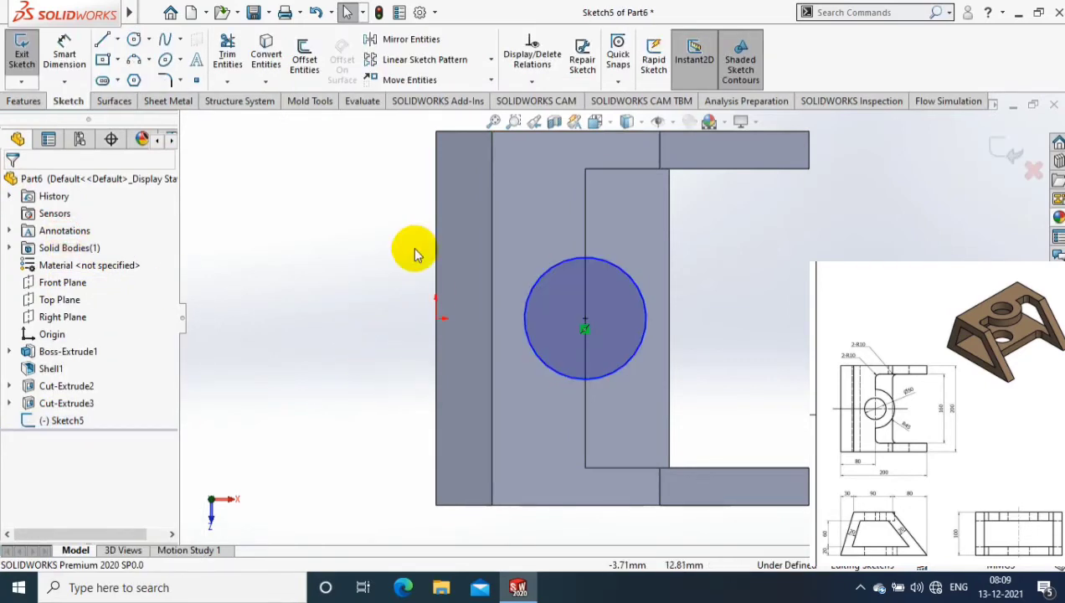
click(83, 63)
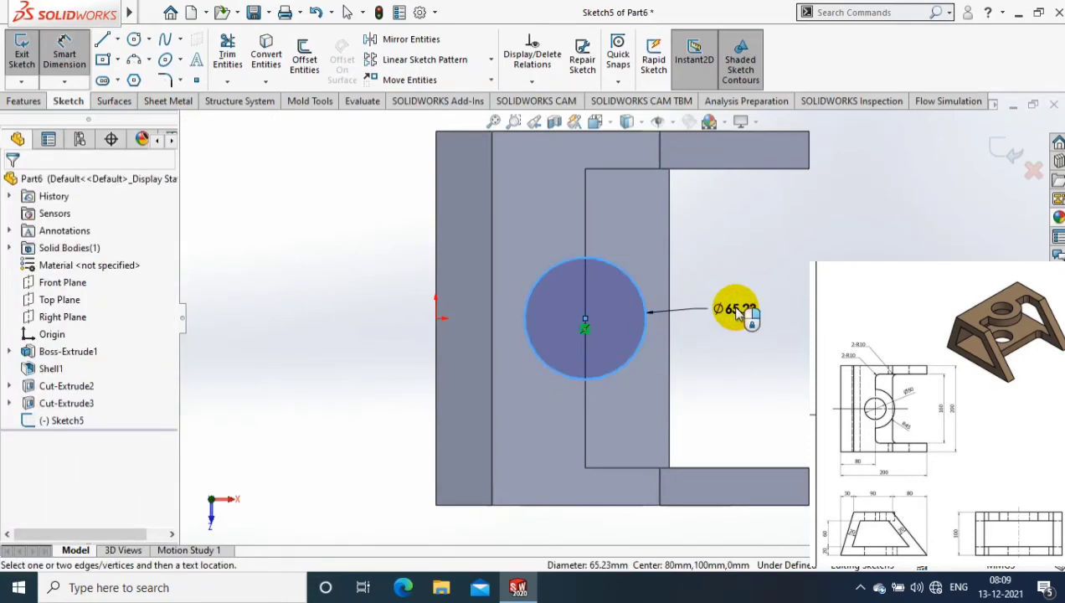
click(728, 311)
key(Return)
text(90)
key(Return)
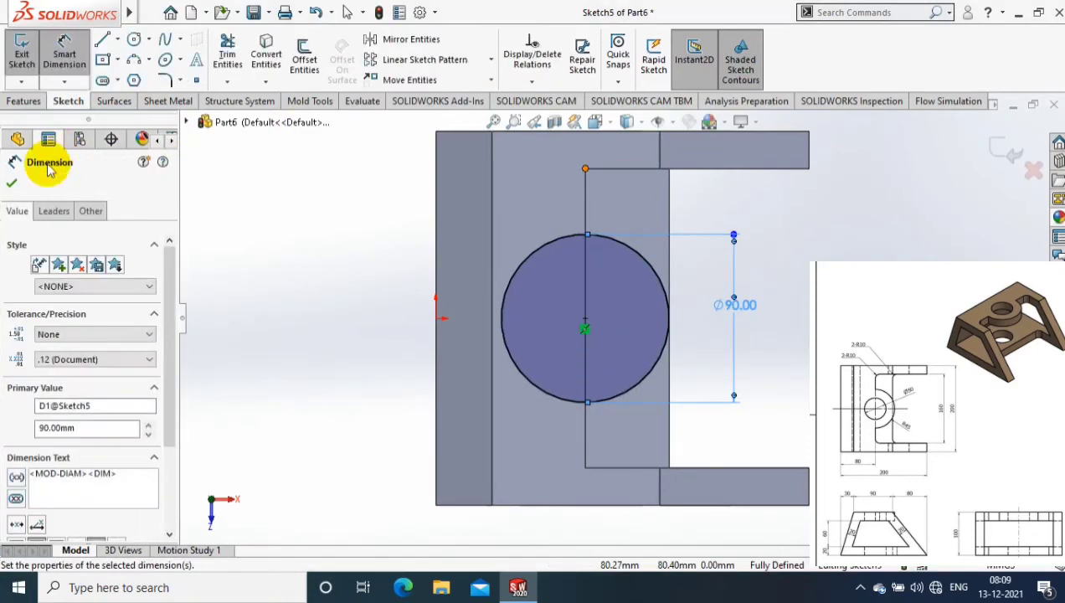
- Extrude the circle Up To Surface, stopping at the selected bracket face
click(26, 101)
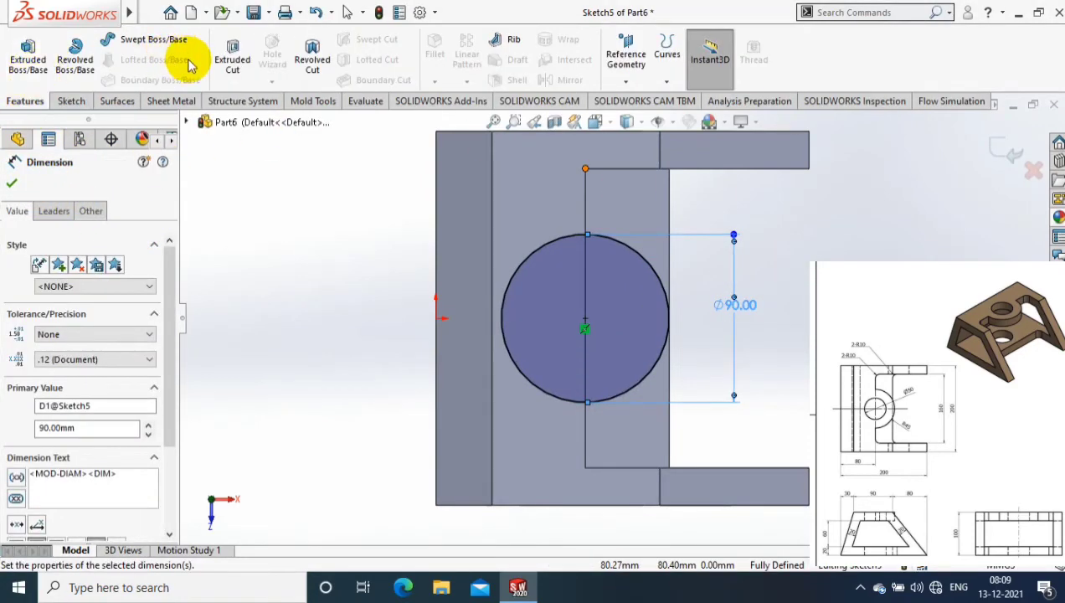
click(27, 63)
middle_drag(751, 340, 722, 193)
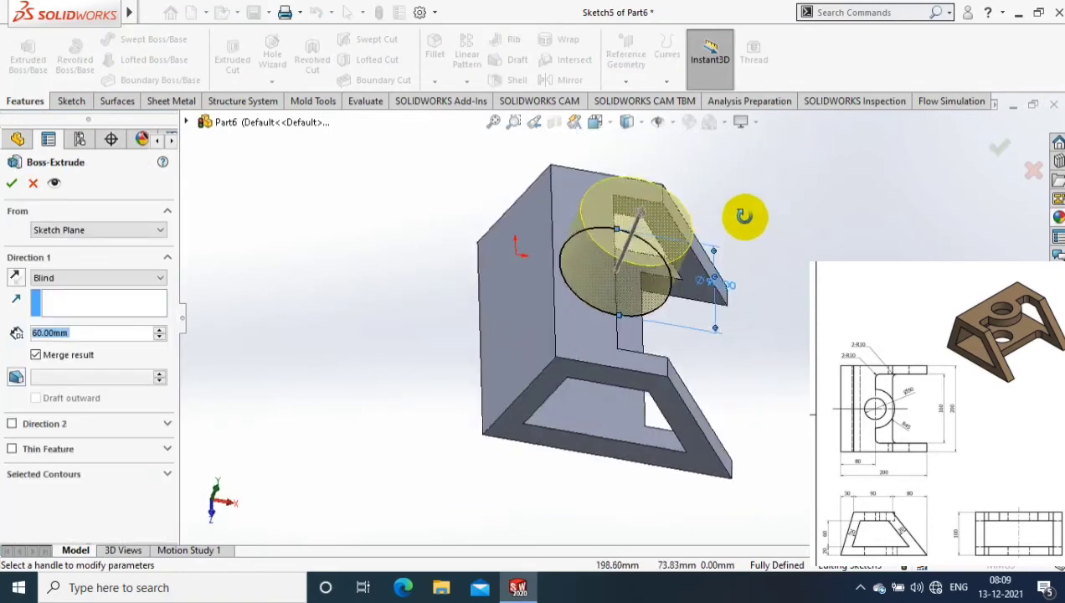
click(98, 229)
click(297, 255)
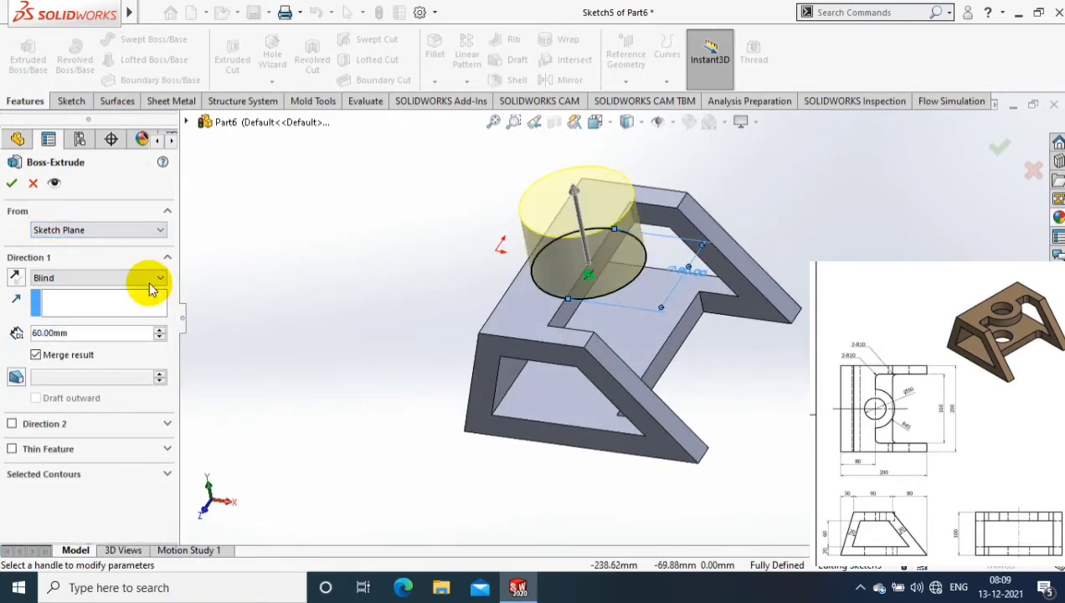
click(150, 280)
click(107, 315)
mouse_move(803, 335)
middle_down()
mouse_move(778, 356)
mouse_move(756, 230)
mouse_move(485, 263)
middle_up()
click(431, 283)
mouse_move(420, 277)
middle_down()
mouse_move(427, 404)
mouse_move(185, 339)
middle_up()
click(14, 184)
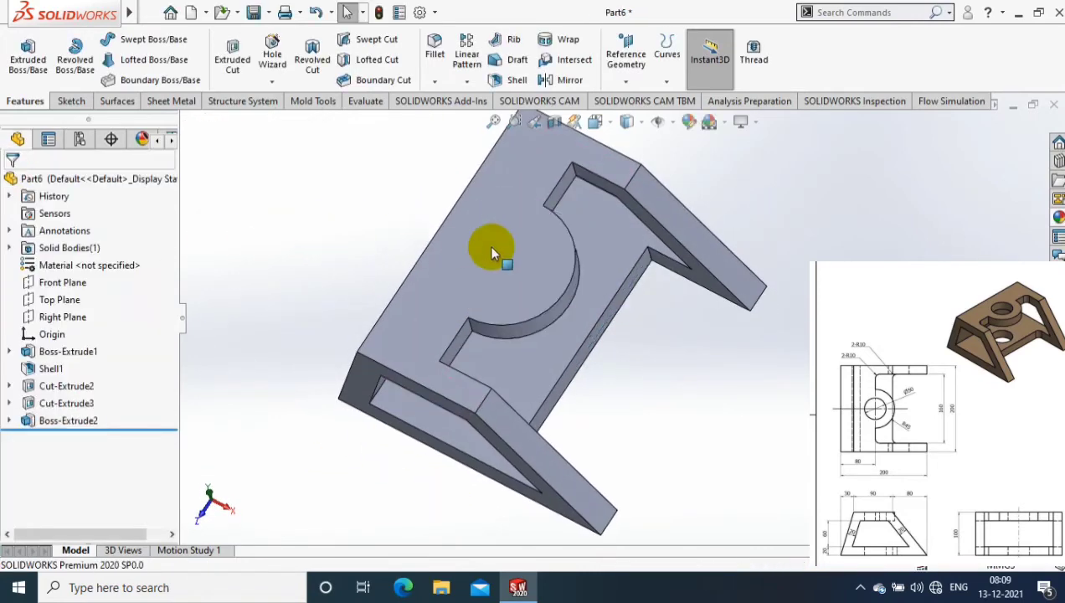
- Start a sketch on the bracket's front face and draw a centre circle at the boss arc
right_click(570, 275)
click(526, 186)
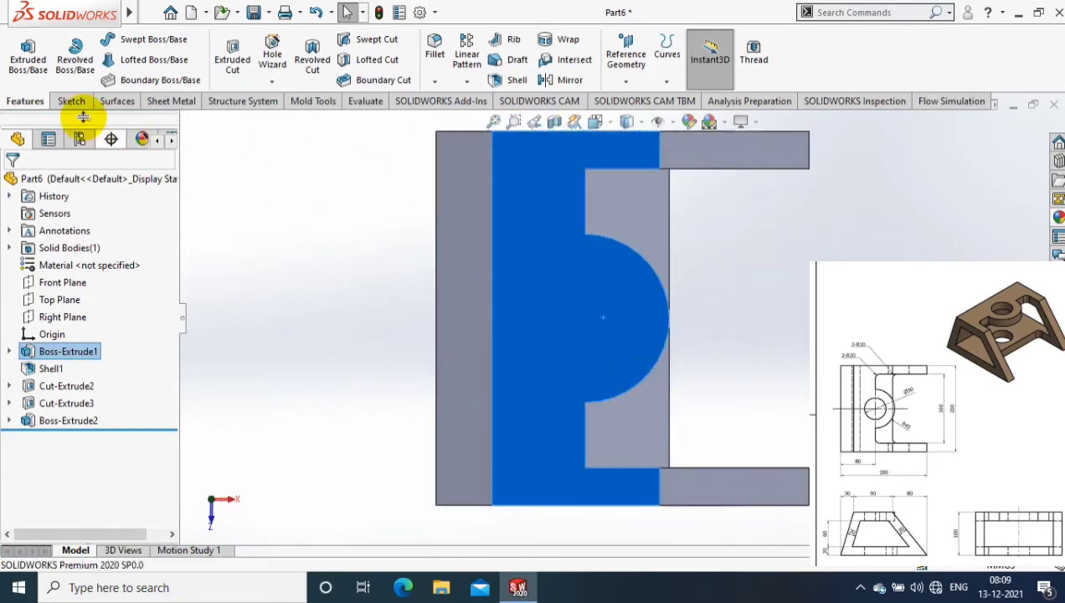
click(25, 47)
click(148, 40)
click(144, 58)
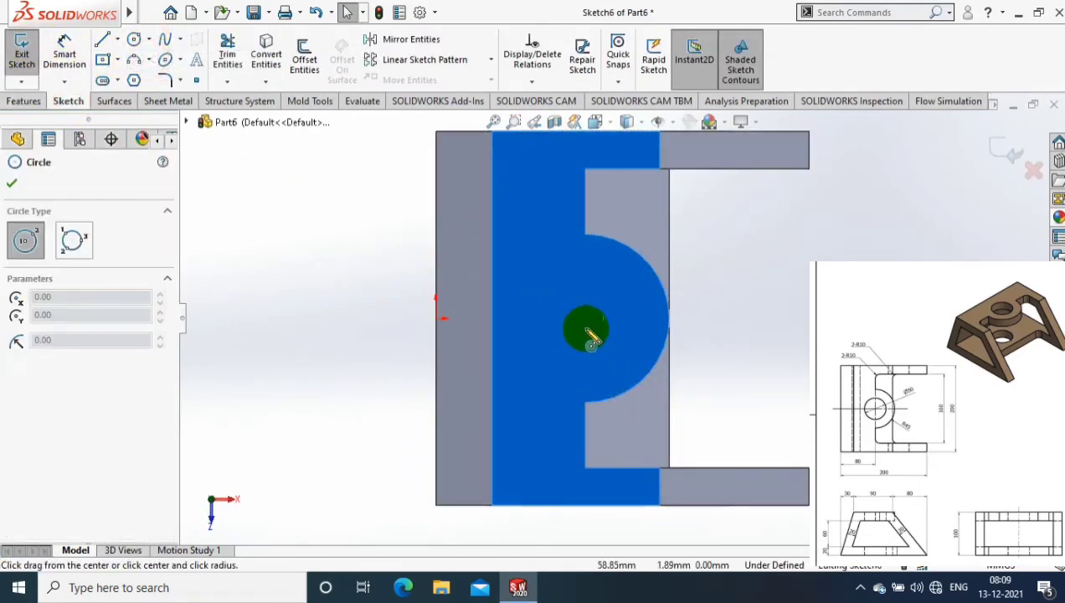
drag(586, 319, 604, 357)
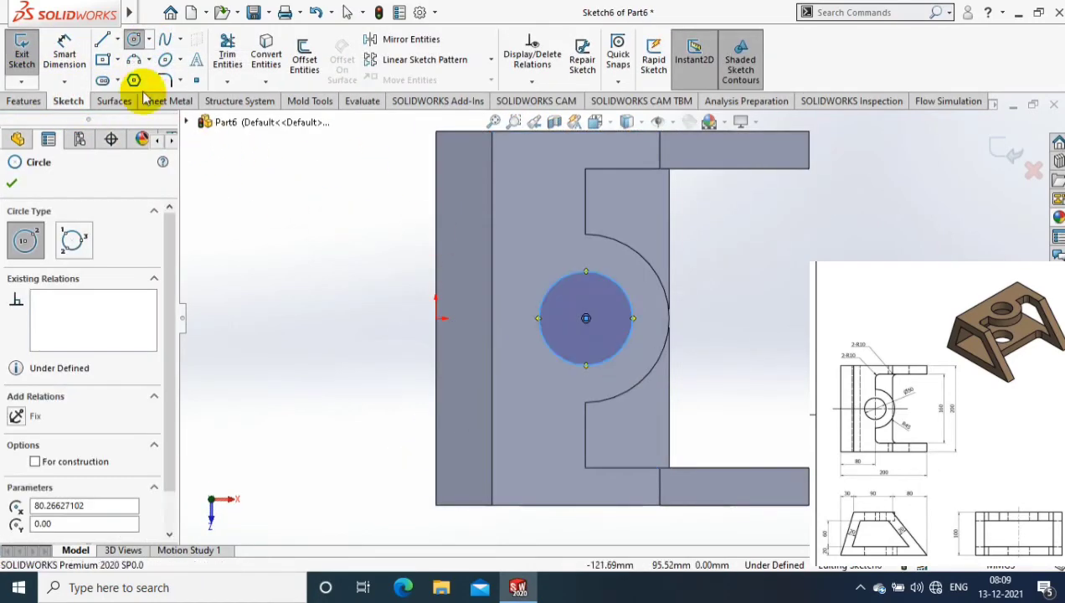
click(134, 79)
- Dimension the circle to 50 mm diameter and make it concentric with the boss arc
click(620, 360)
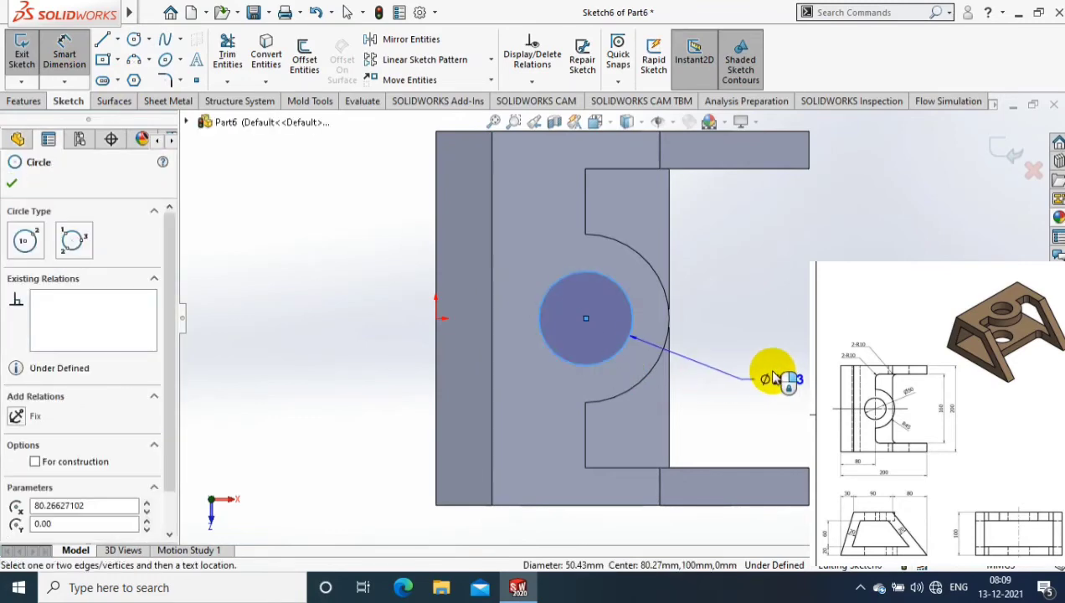
click(770, 369)
text(50)
key(Return)
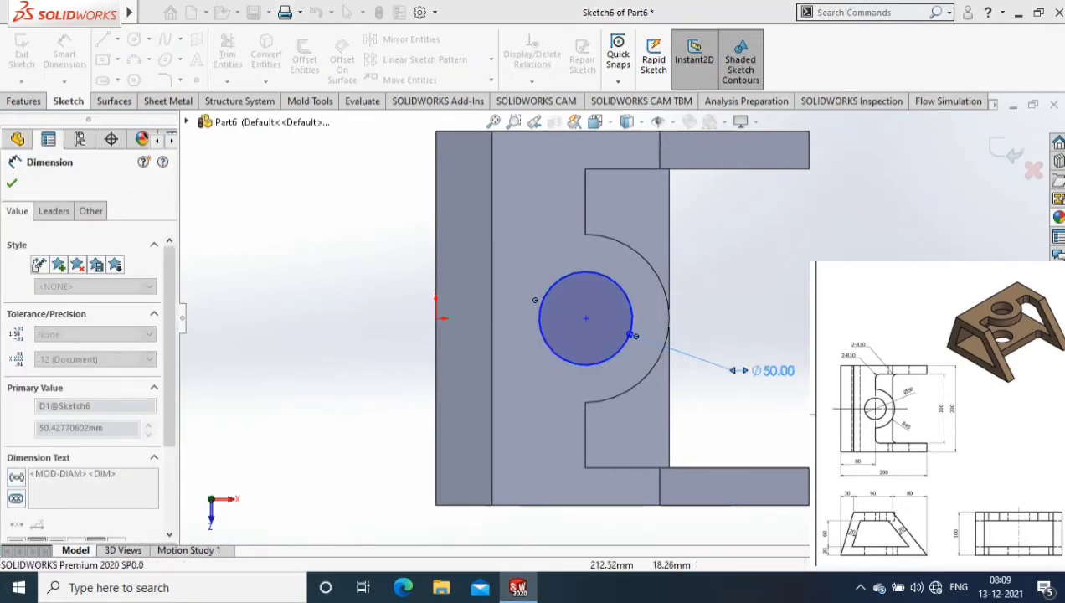
key(Escape)
key(Escape)
click(626, 320)
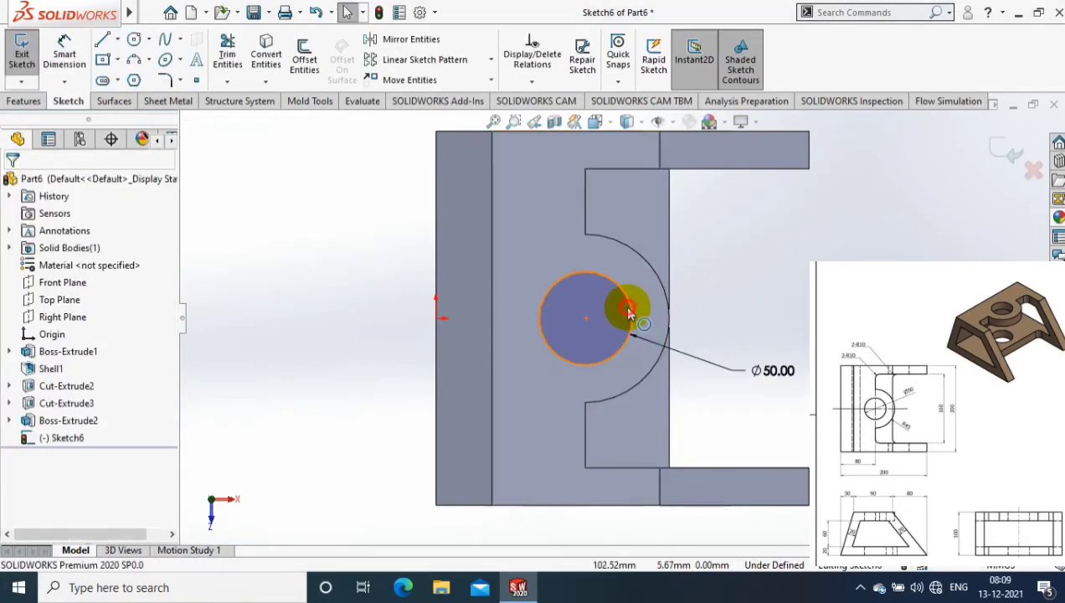
click(670, 321)
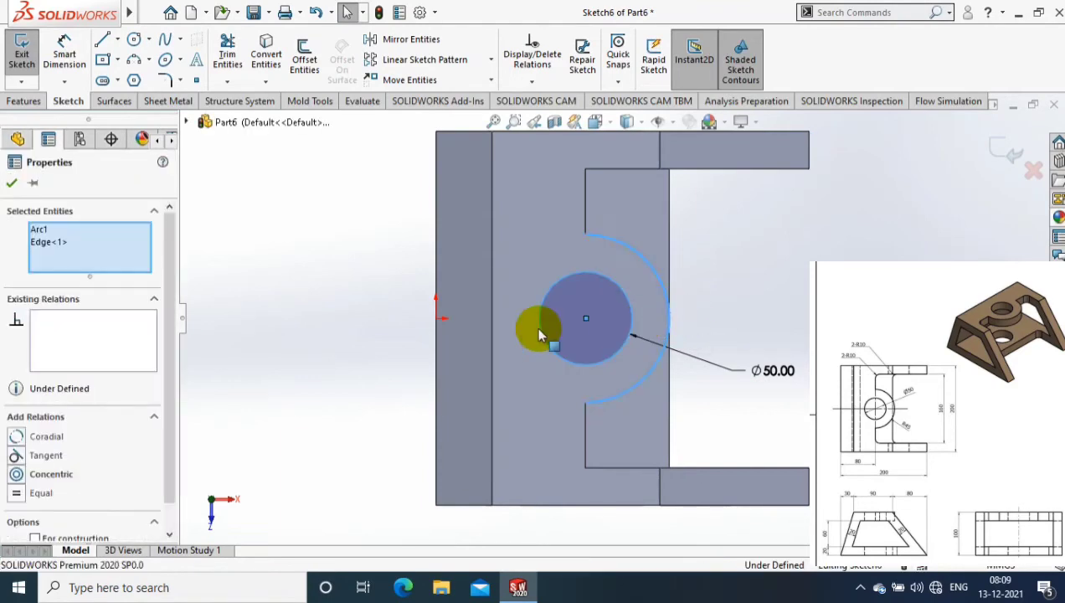
click(16, 474)
click(11, 177)
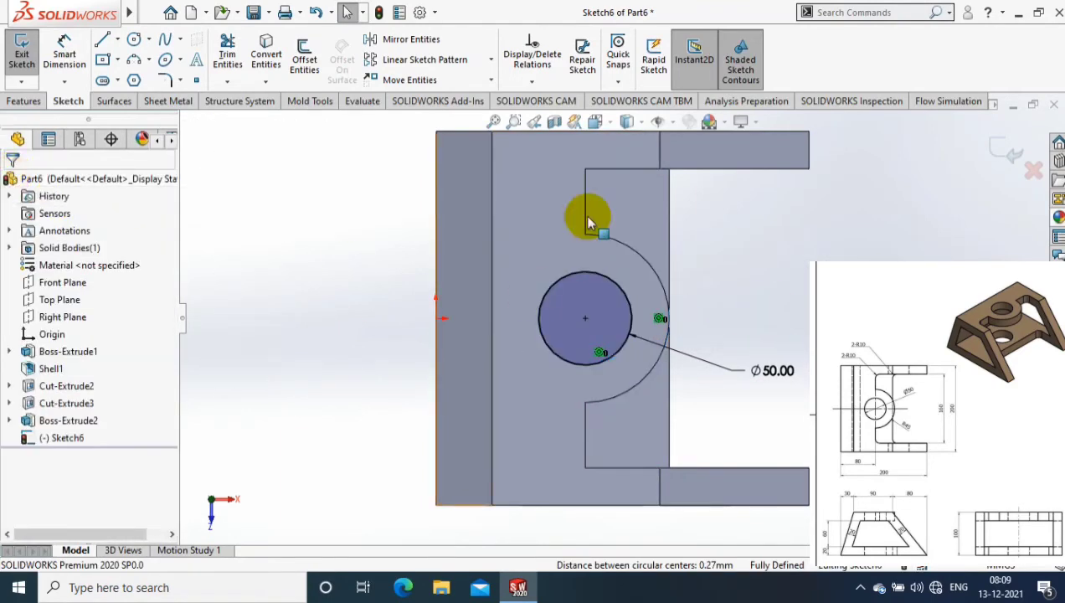
- Extrude-cut the circle Mid Plane through the boss to create the hole
click(24, 100)
click(235, 67)
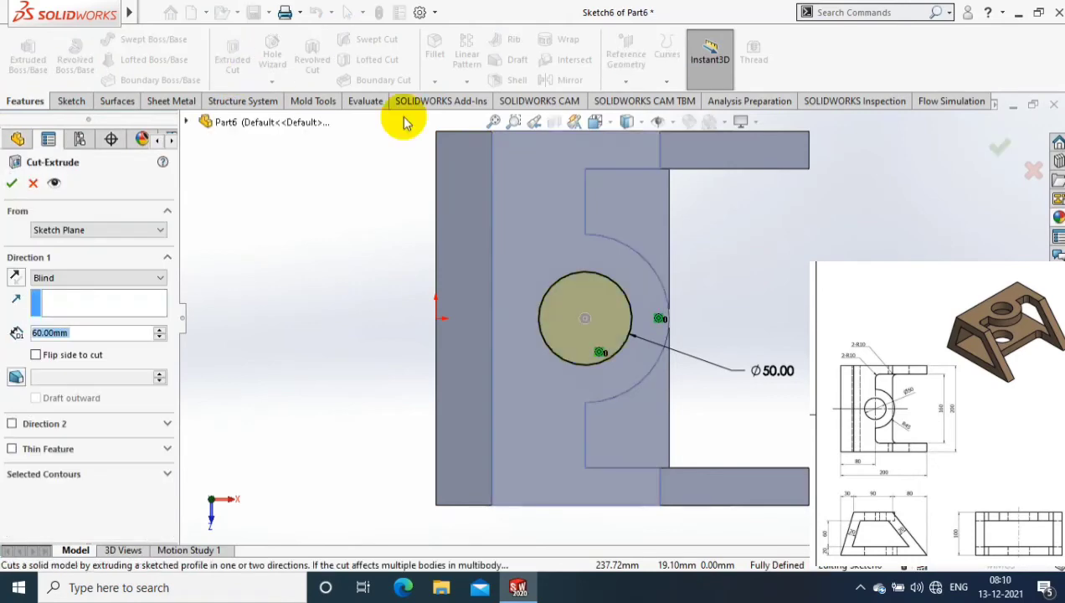
click(71, 277)
click(67, 373)
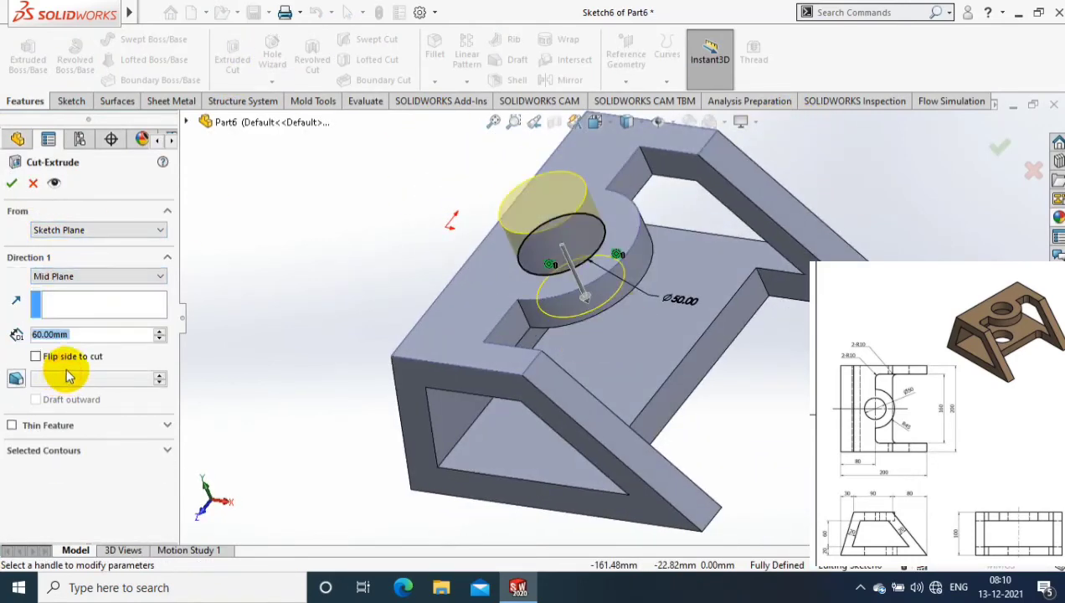
click(12, 187)
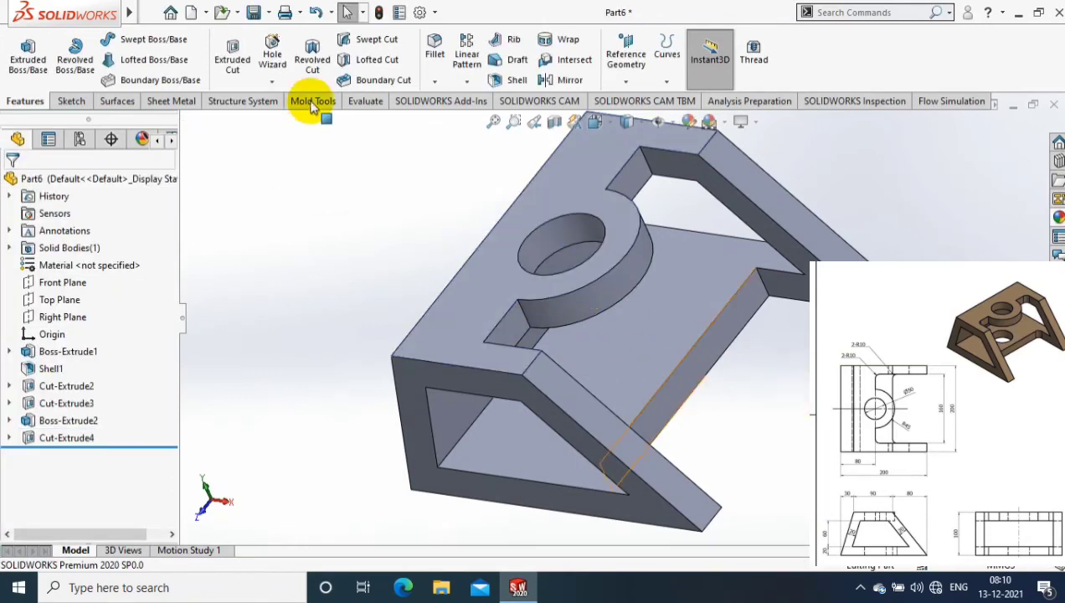
- Fillet four edges of the bracket's cut-outs with a 10 mm radius
click(435, 83)
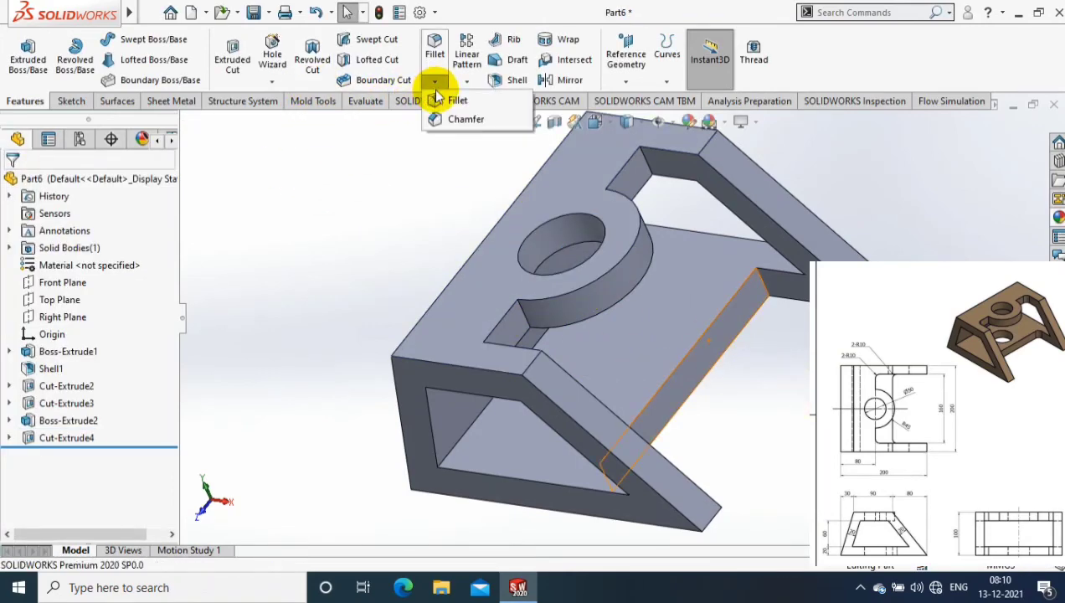
click(439, 99)
click(647, 167)
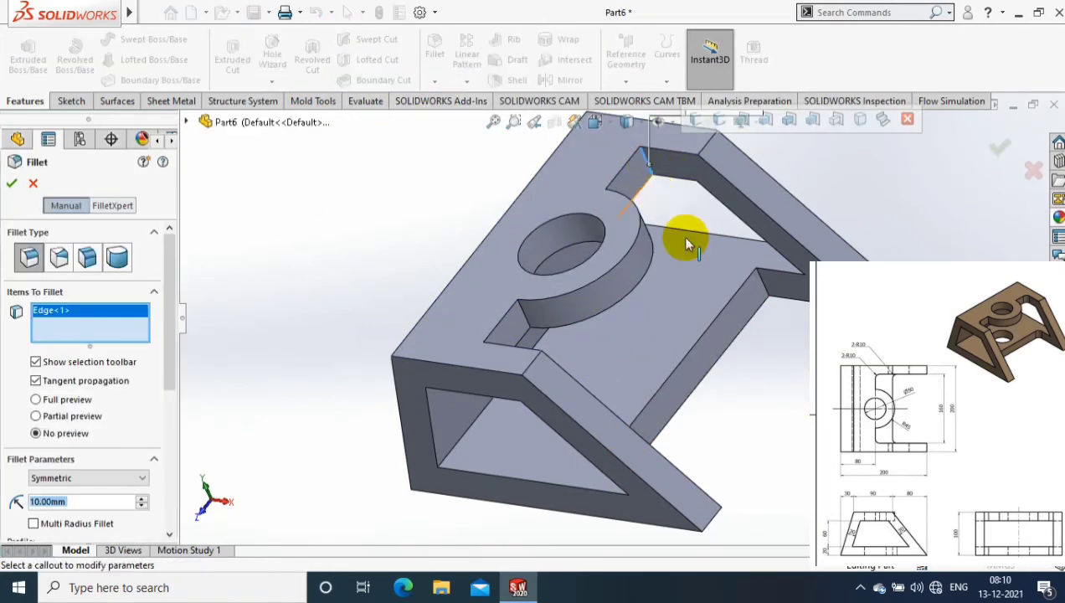
click(758, 283)
scroll(756, 356, up, 3)
mouse_move(756, 355)
middle_down()
mouse_move(640, 368)
mouse_move(613, 399)
middle_up()
scroll(521, 360, down, 2)
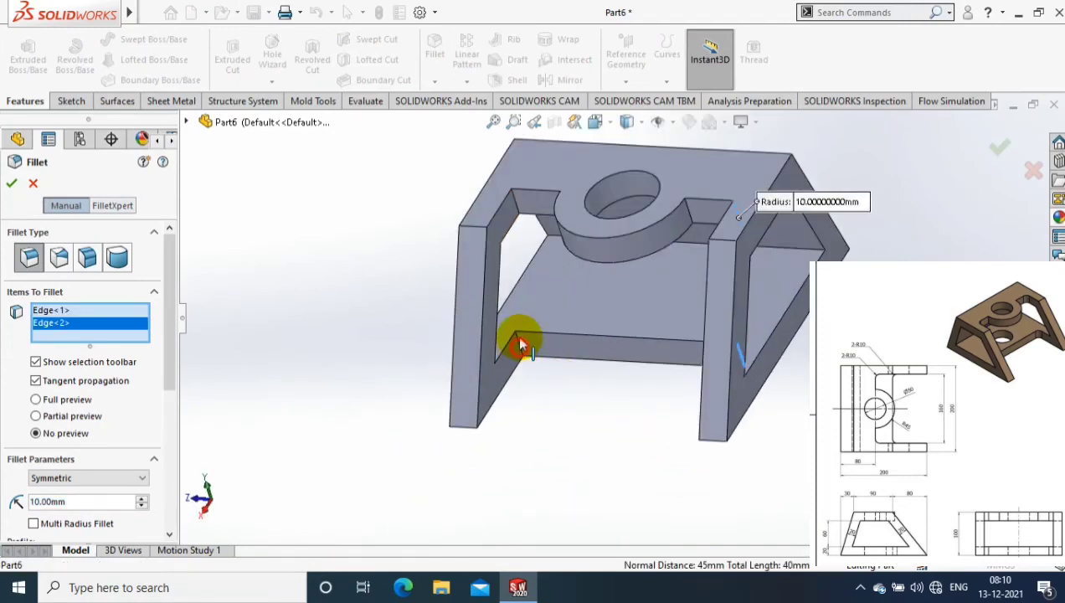
click(517, 345)
click(519, 207)
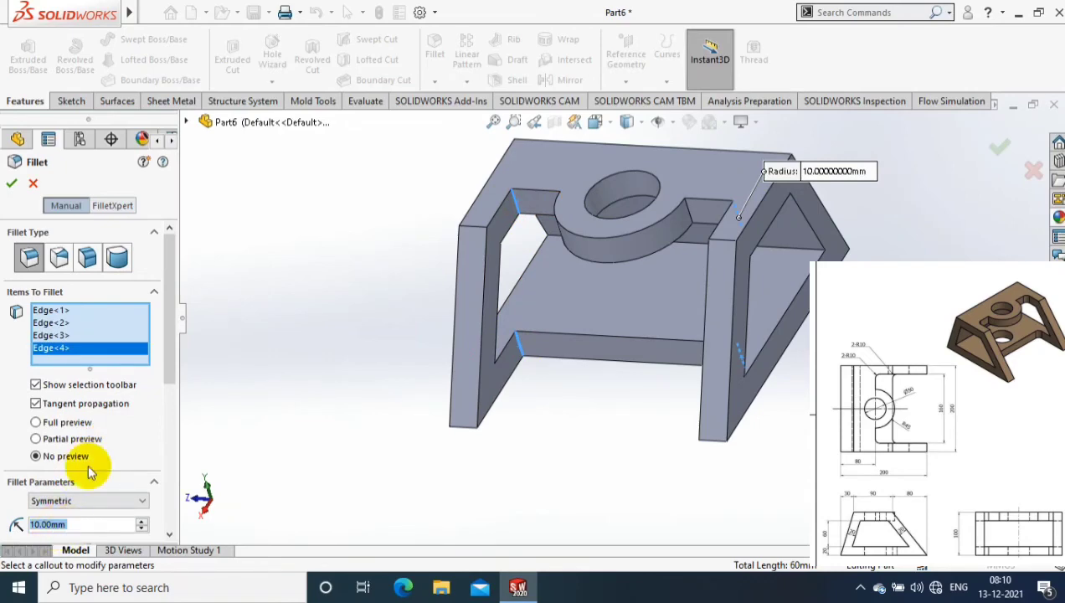
click(12, 186)
scroll(587, 218, up, 3)
mouse_move(586, 218)
middle_down()
mouse_move(794, 185)
mouse_move(773, 322)
mouse_move(788, 256)
middle_up()
scroll(789, 256, down, 3)
- Apply the dark red (RGB 128, 0, 0) appearance to the entire bracket part
right_click(462, 253)
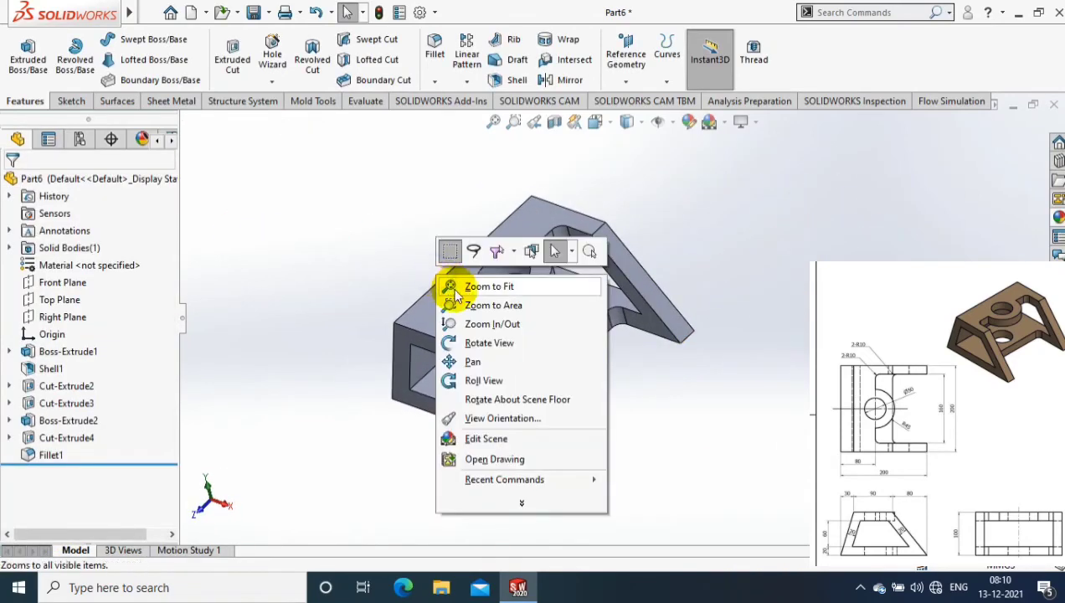
click(452, 286)
click(447, 302)
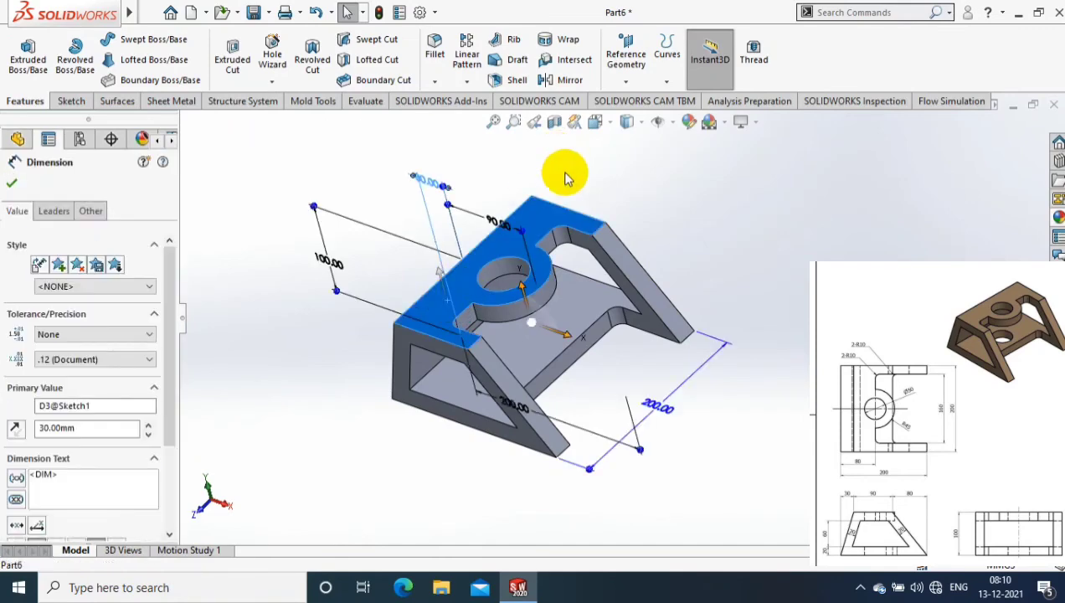
right_click(456, 219)
click(675, 213)
right_click(518, 235)
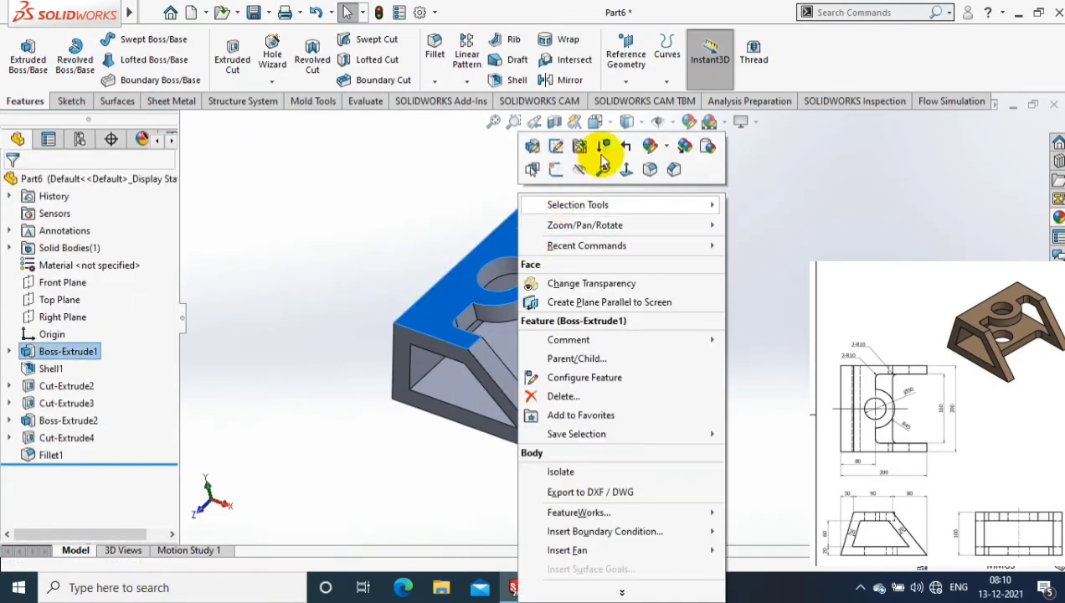
click(671, 149)
click(660, 219)
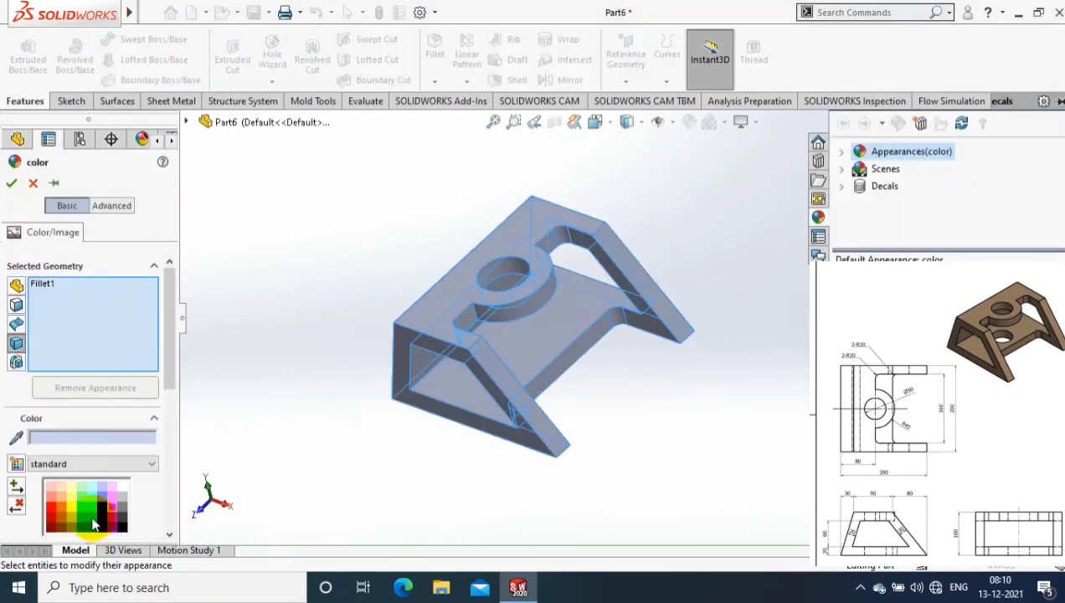
drag(177, 367, 170, 444)
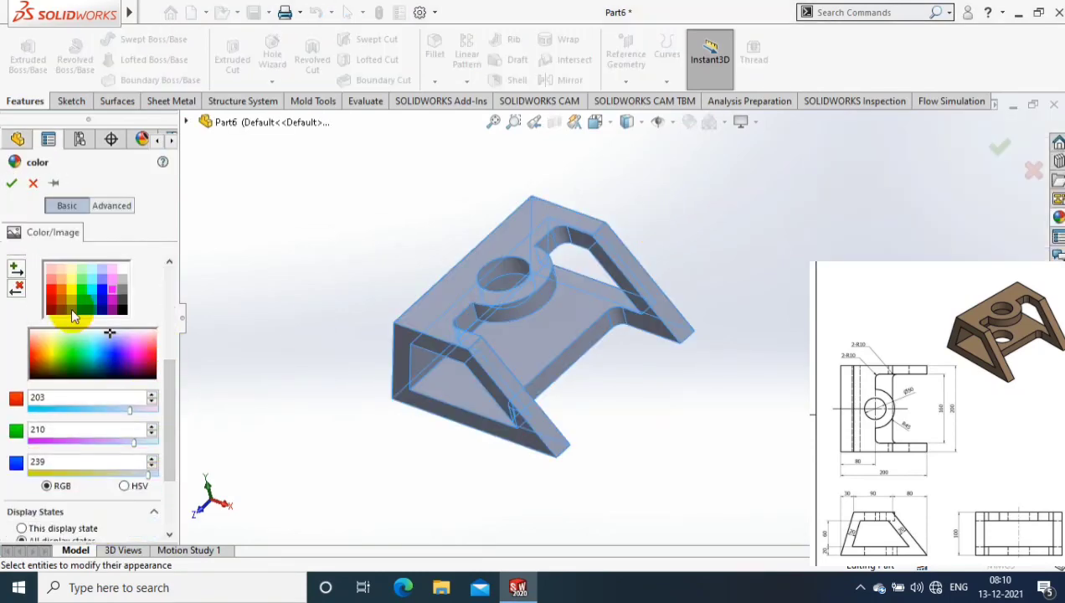
click(52, 309)
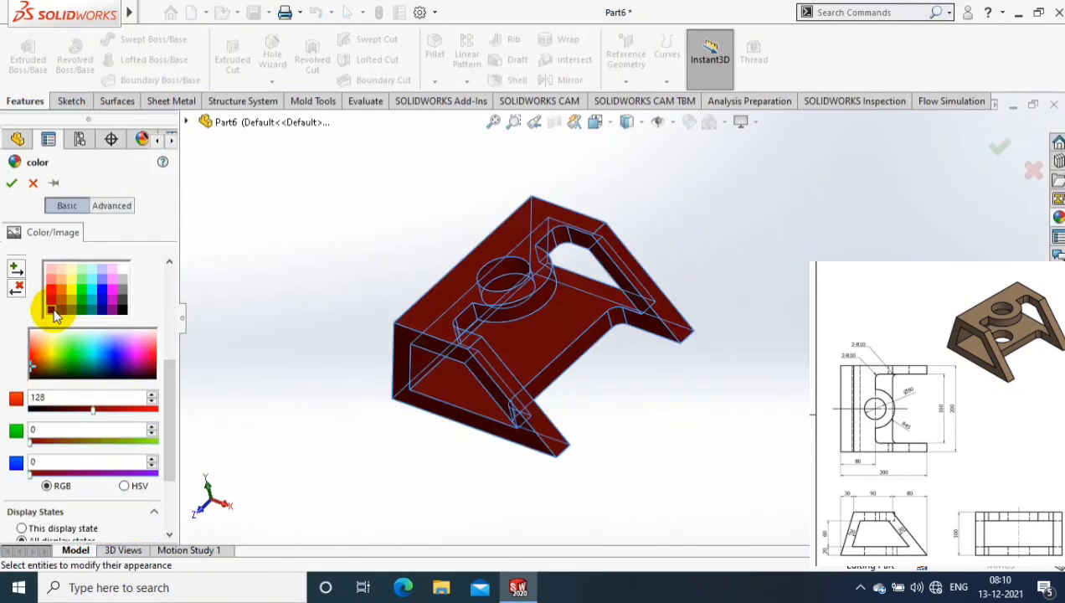
click(11, 186)
middle_drag(696, 216, 784, 274)
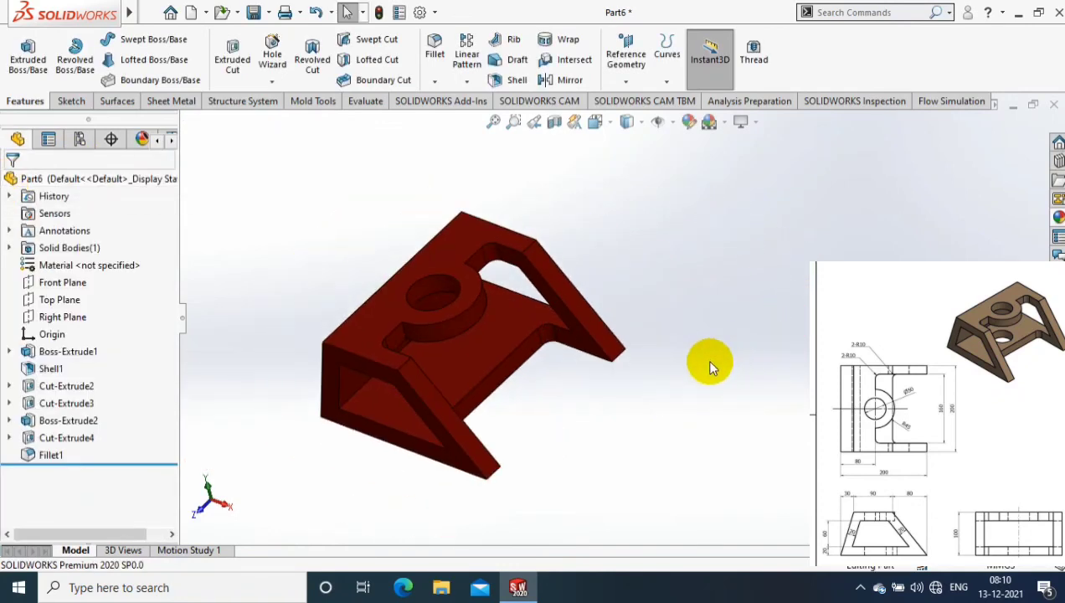